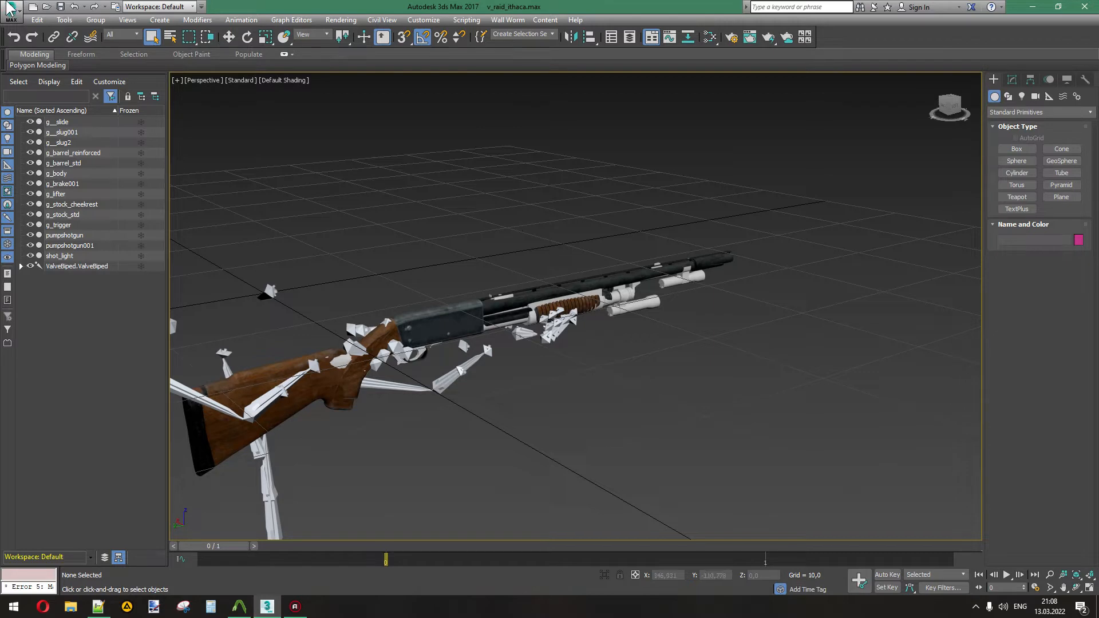
Step: Delete the leftover pumpshotgun001 and pumpshotgun meshes from the scene
click(641, 303)
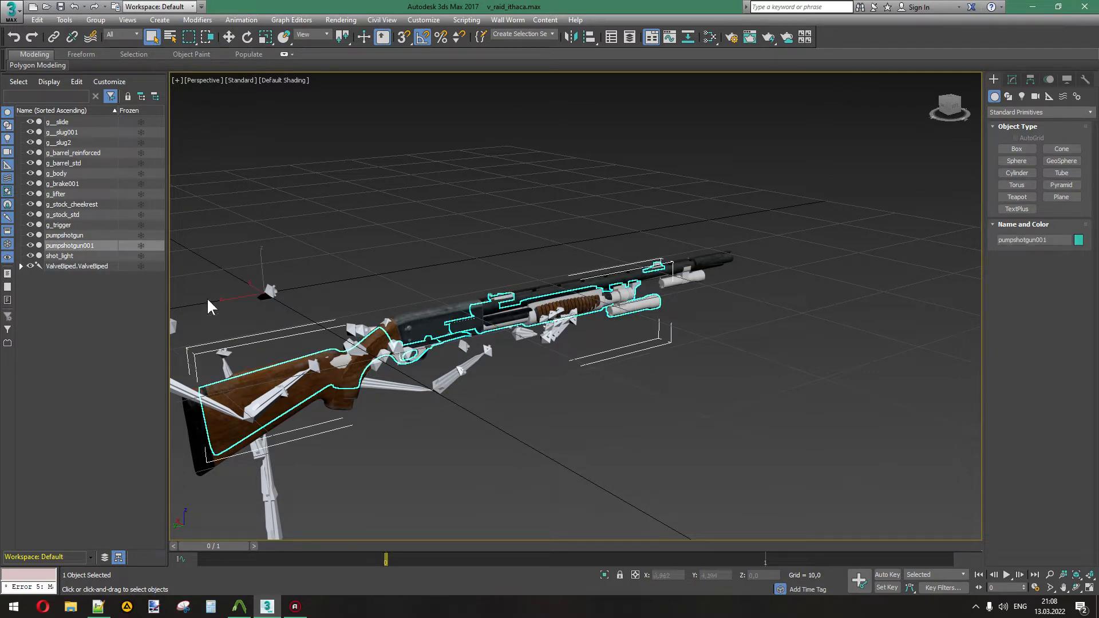
key(Delete)
click(627, 303)
key(Delete)
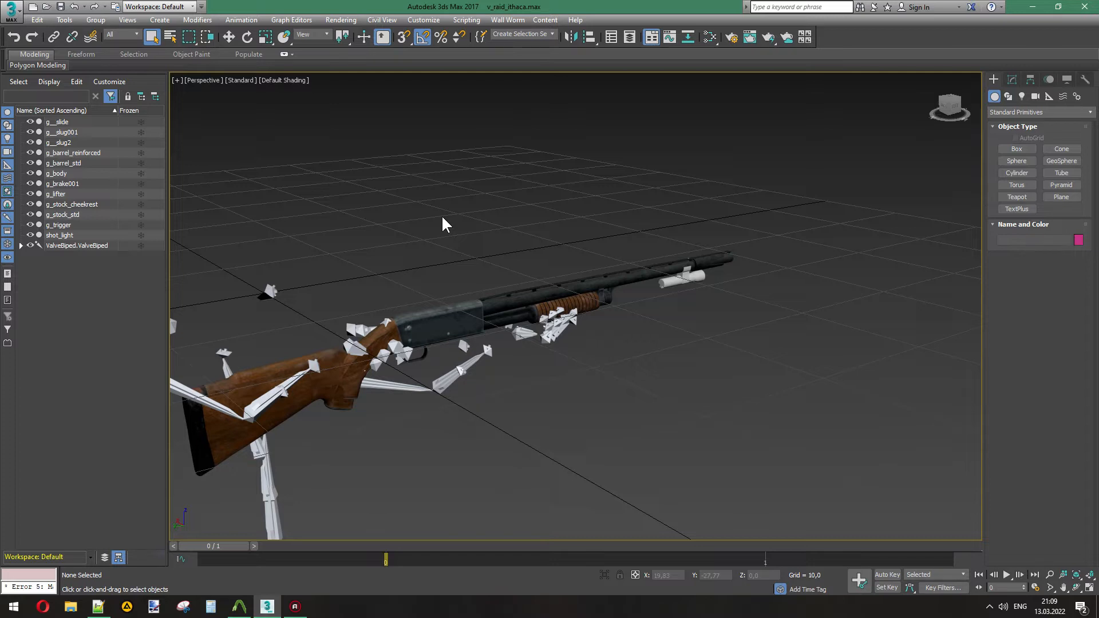
click(11, 10)
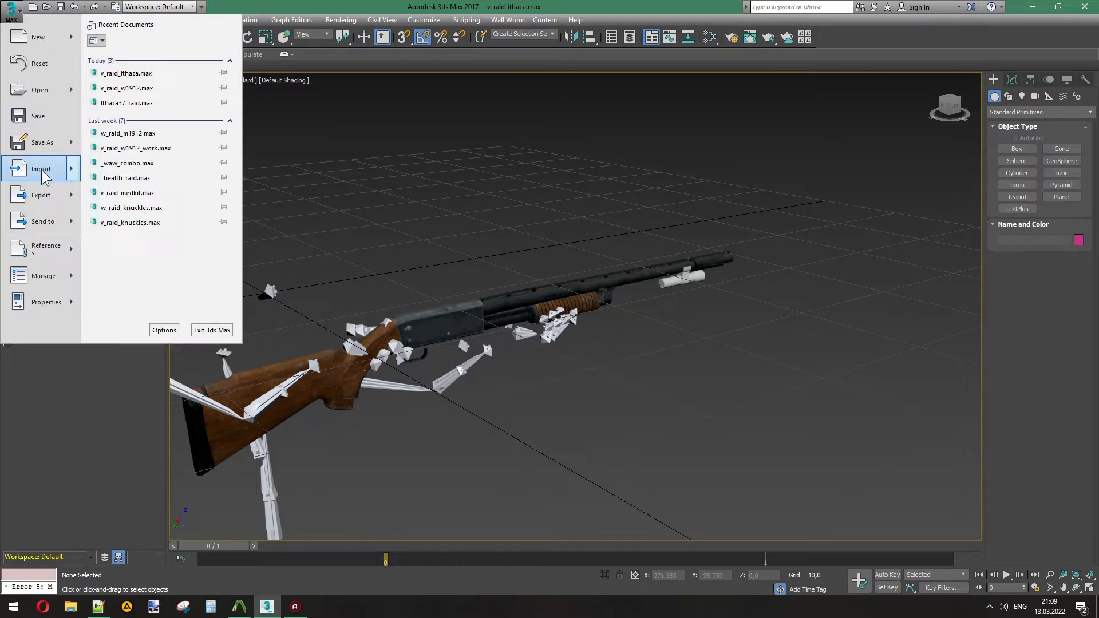
click(611, 8)
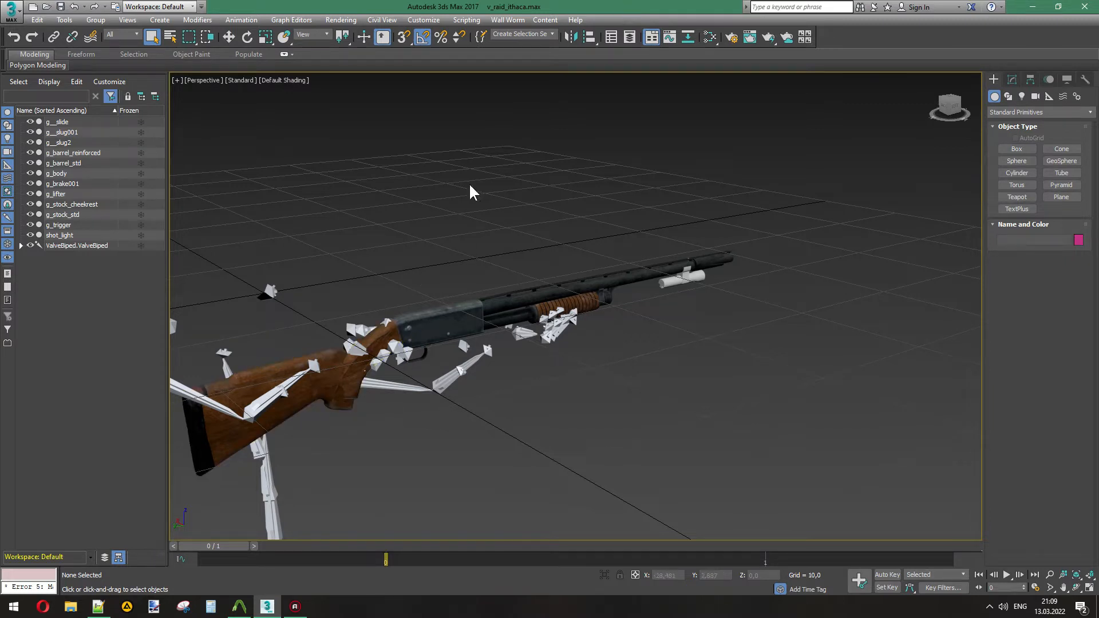
click(6, 8)
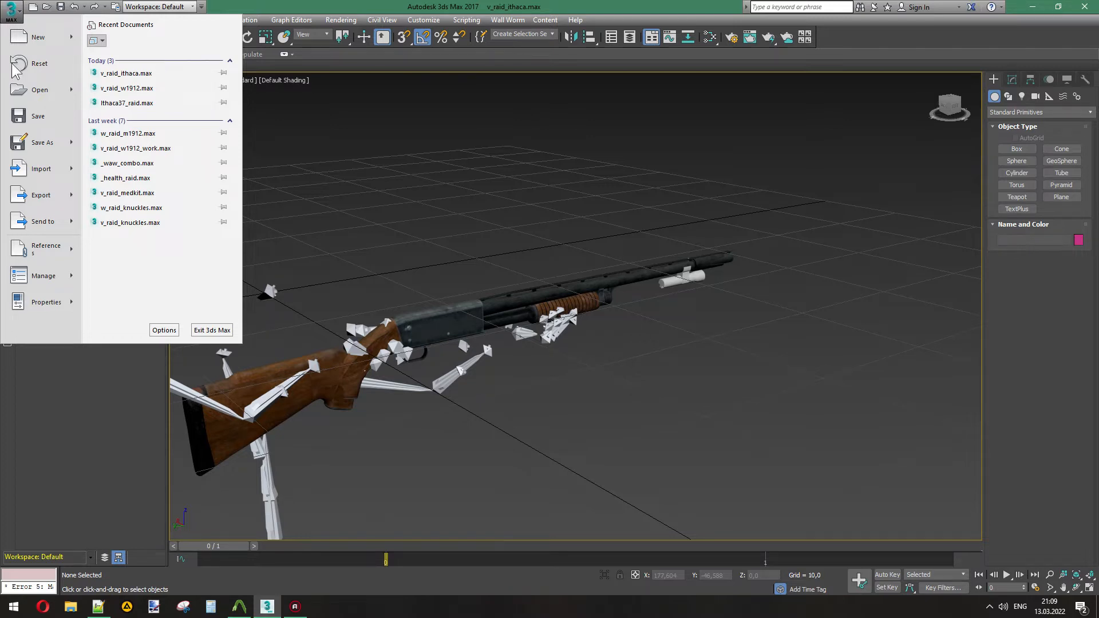
mouse_move(45, 201)
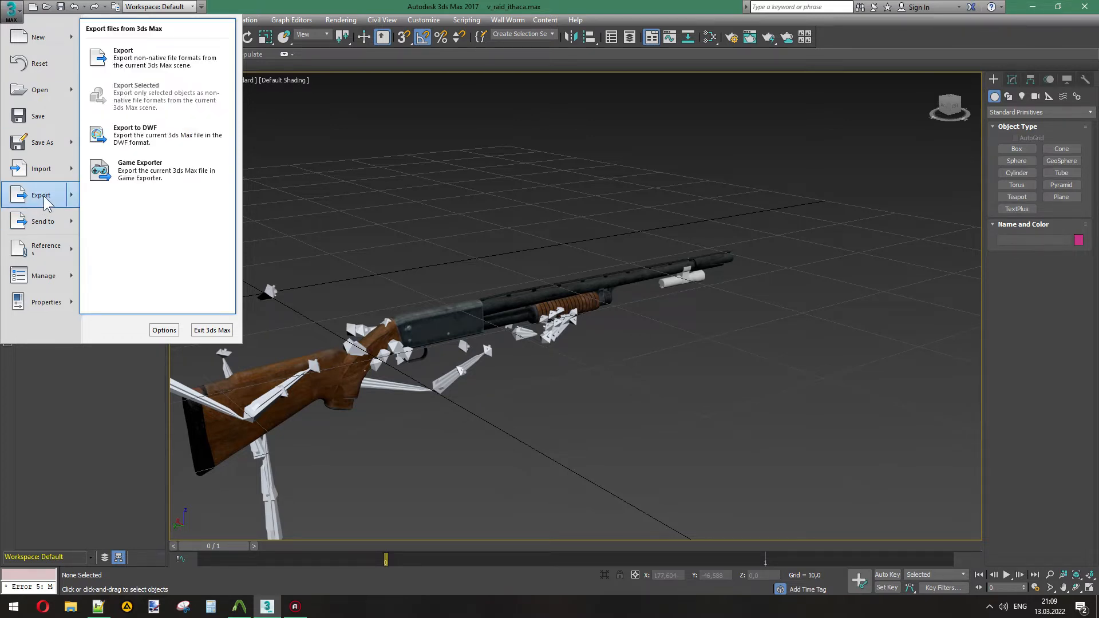
click(465, 197)
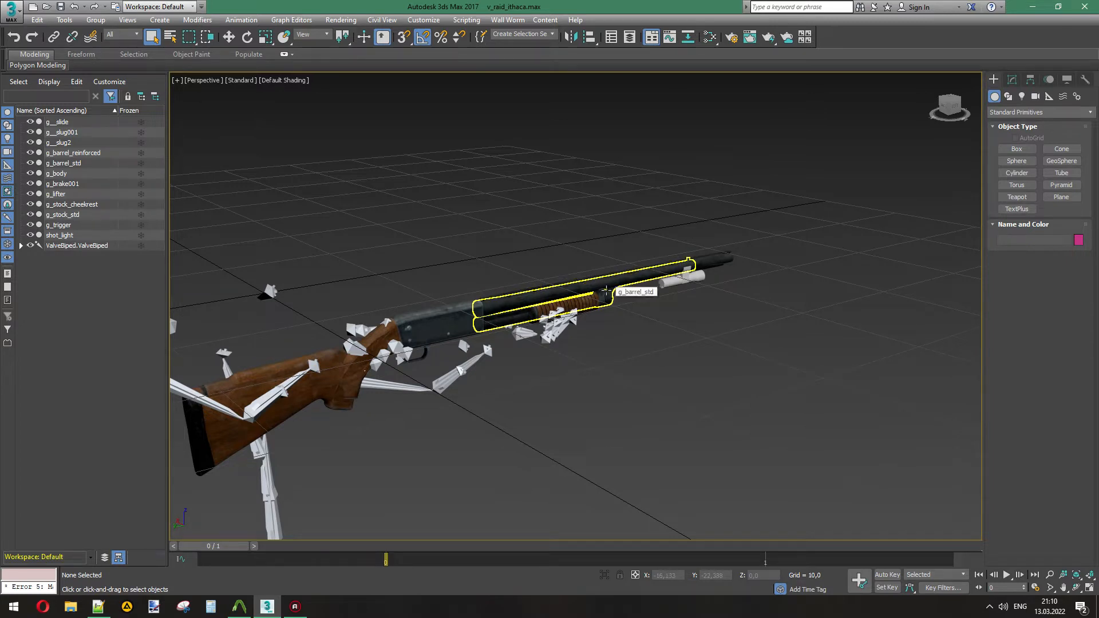
Step: Export the scene in Valve SMD format as v_raid_ithaca, using the Reference option
click(12, 11)
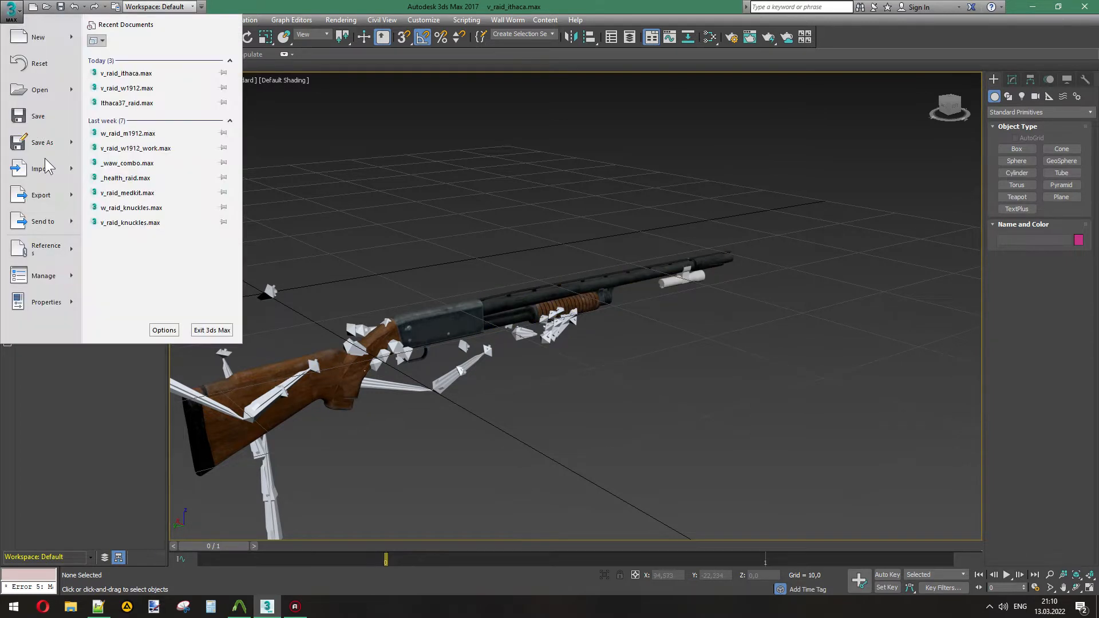
click(46, 192)
click(187, 359)
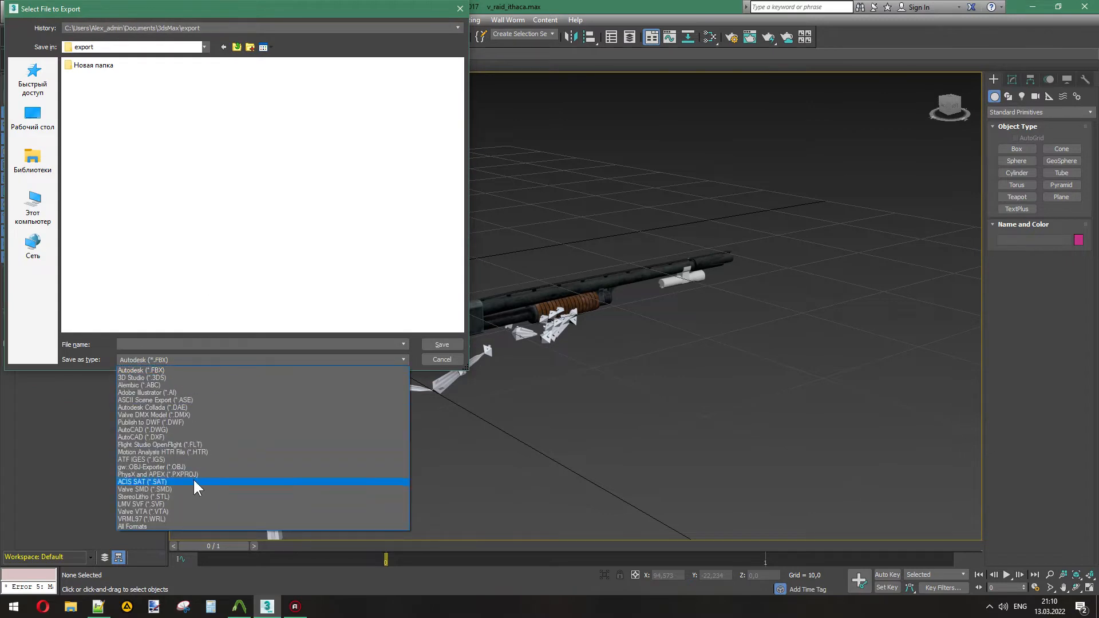
click(186, 485)
click(191, 344)
text(v)
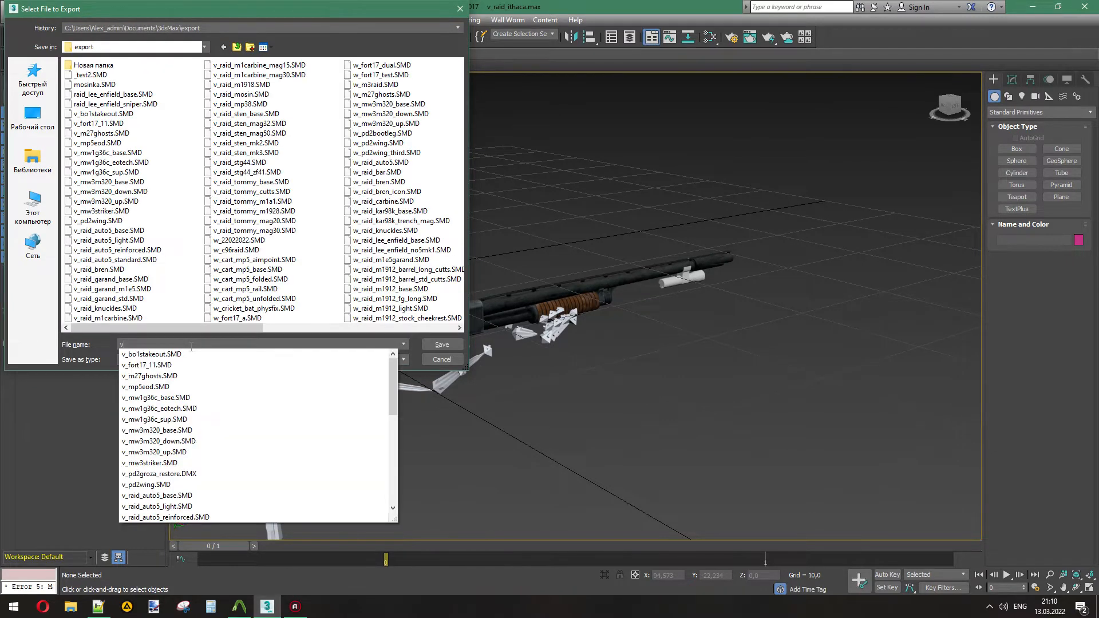
text(_raid_)
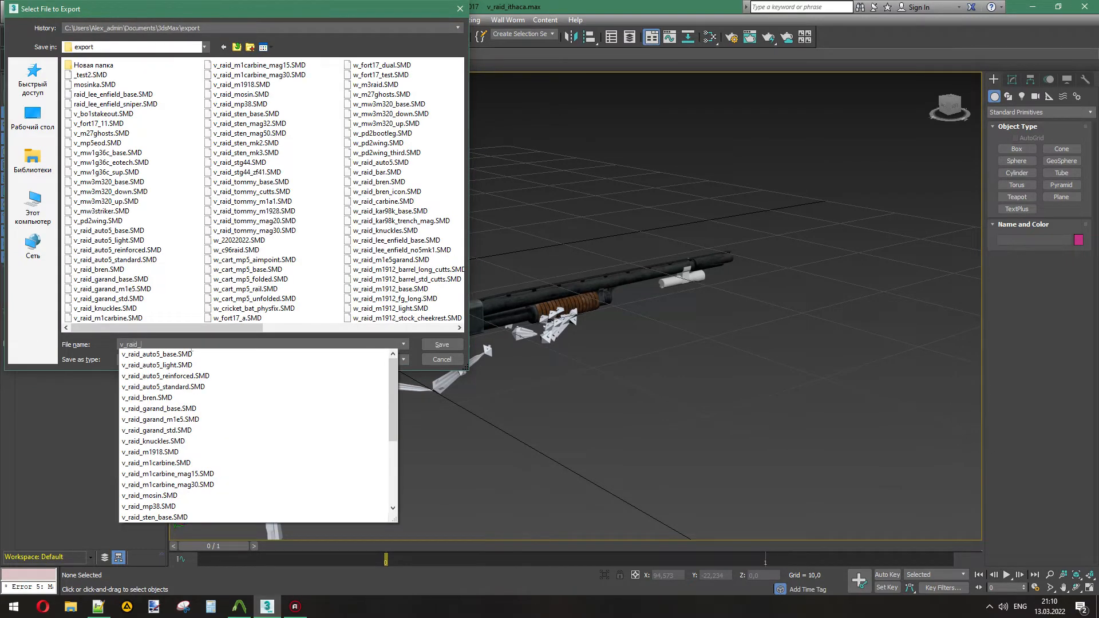
text(ithaca)
key(Return)
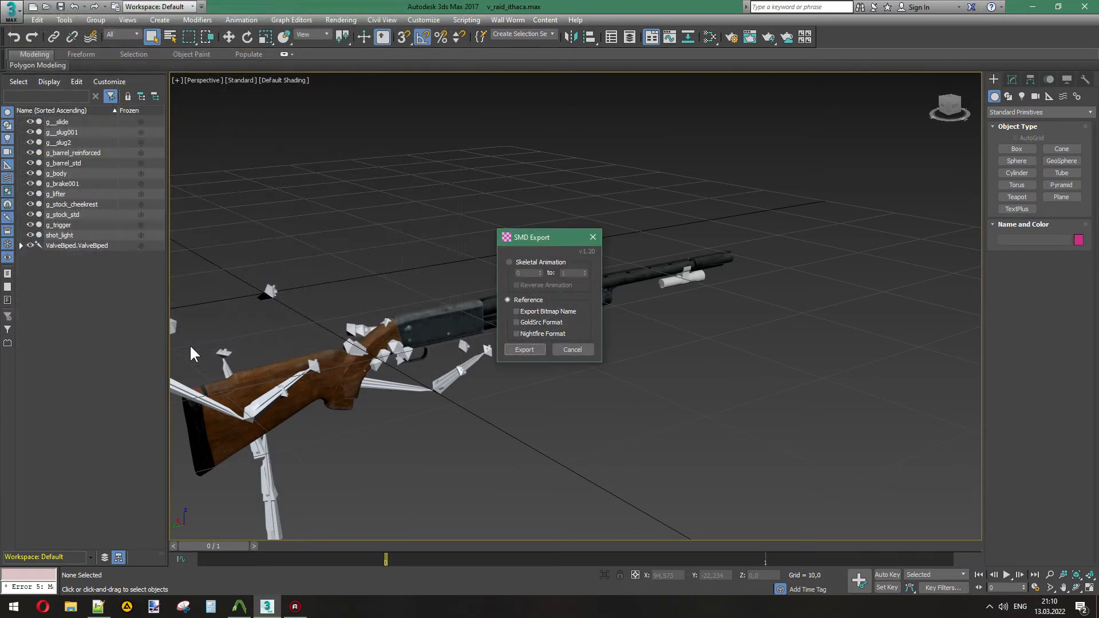
click(515, 347)
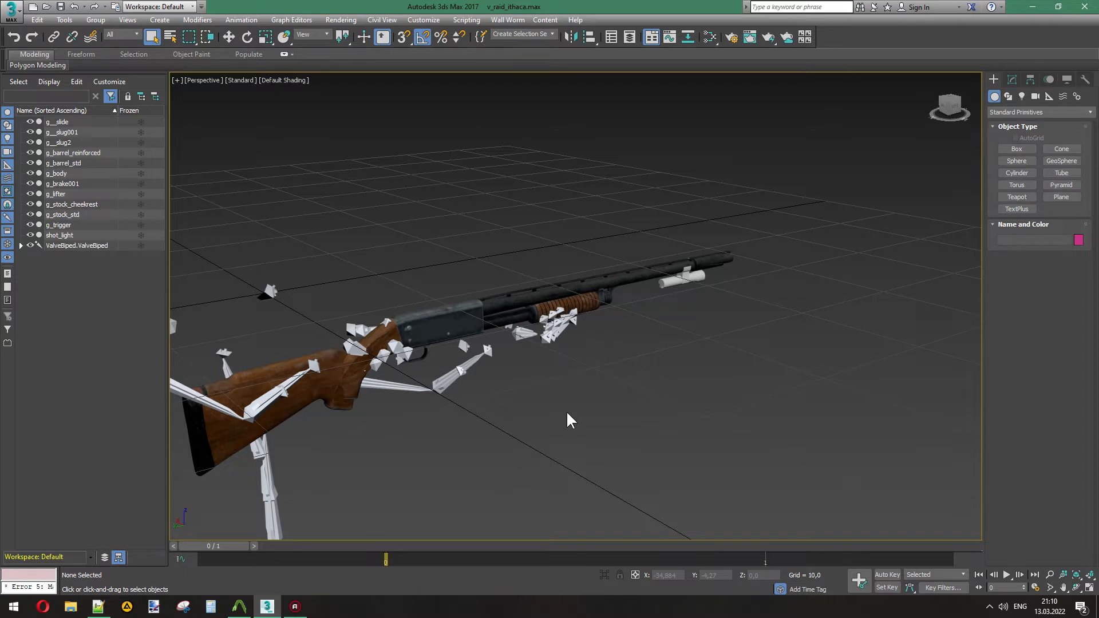
Step: Inspect the bones assigned in the Skin modifiers of the slide and the flashlight
click(539, 307)
click(1012, 79)
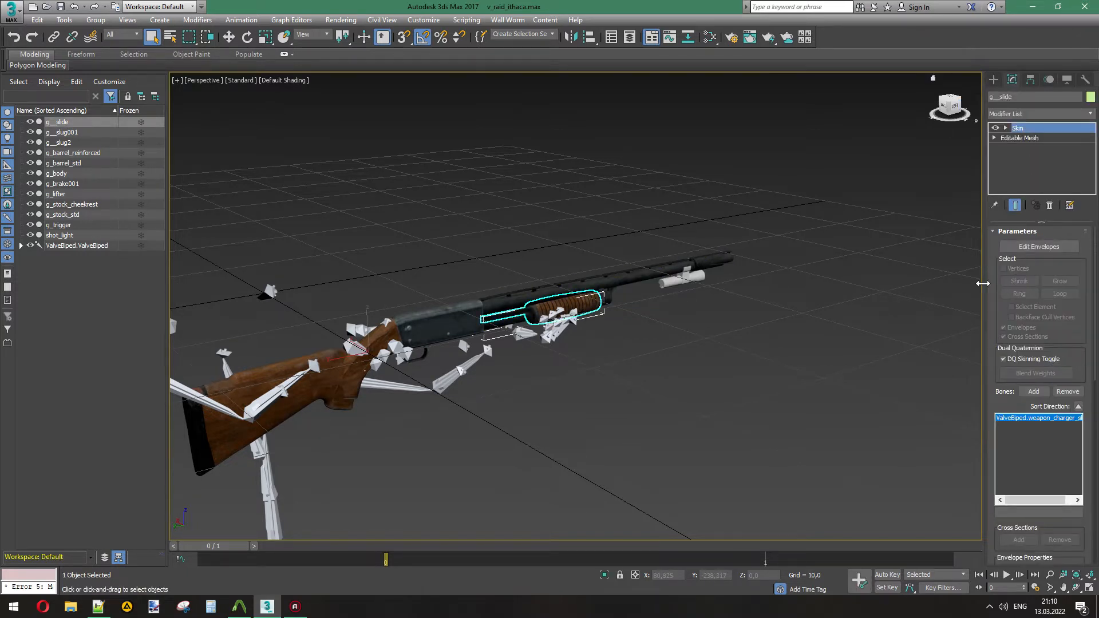
click(692, 277)
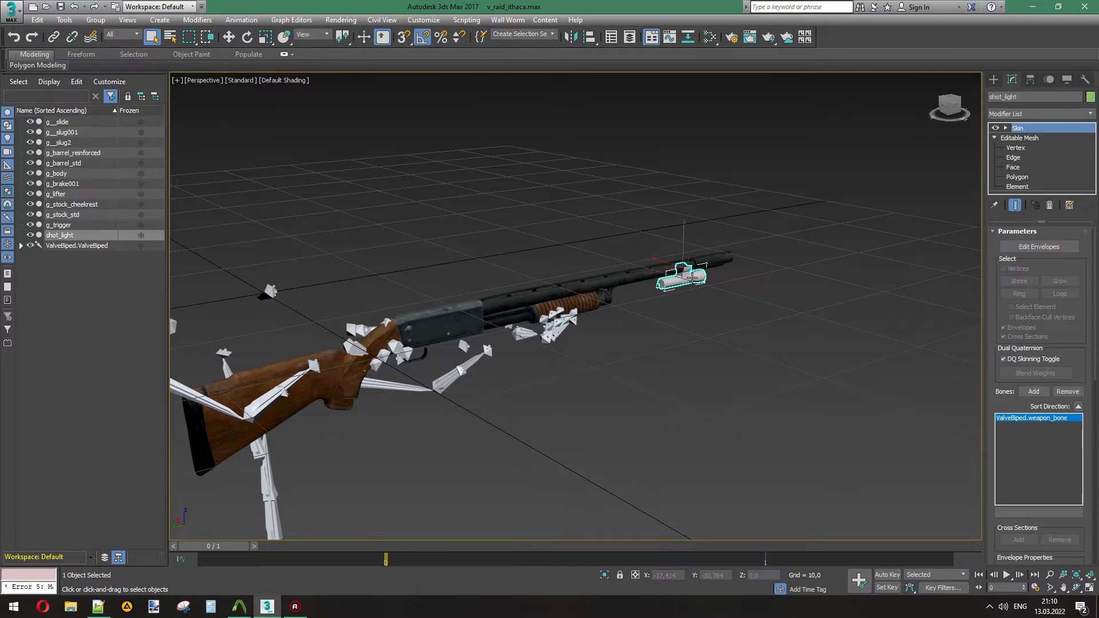
click(696, 303)
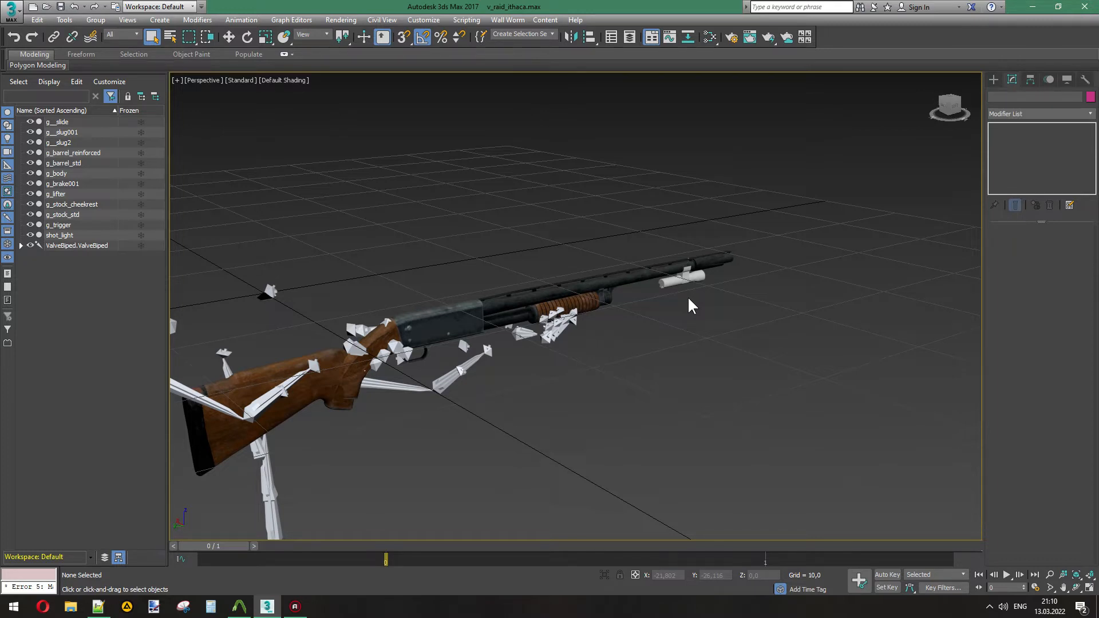
Step: Open the scene w_raid_m1912.max from the scenes folder without saving the changes to the current scene
click(11, 10)
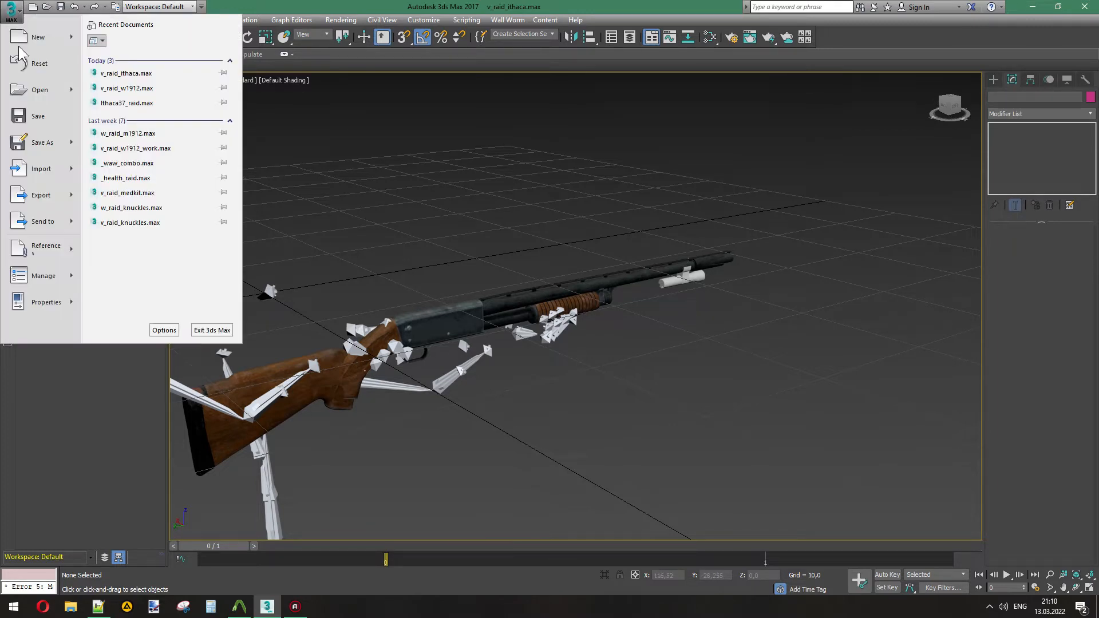
click(36, 92)
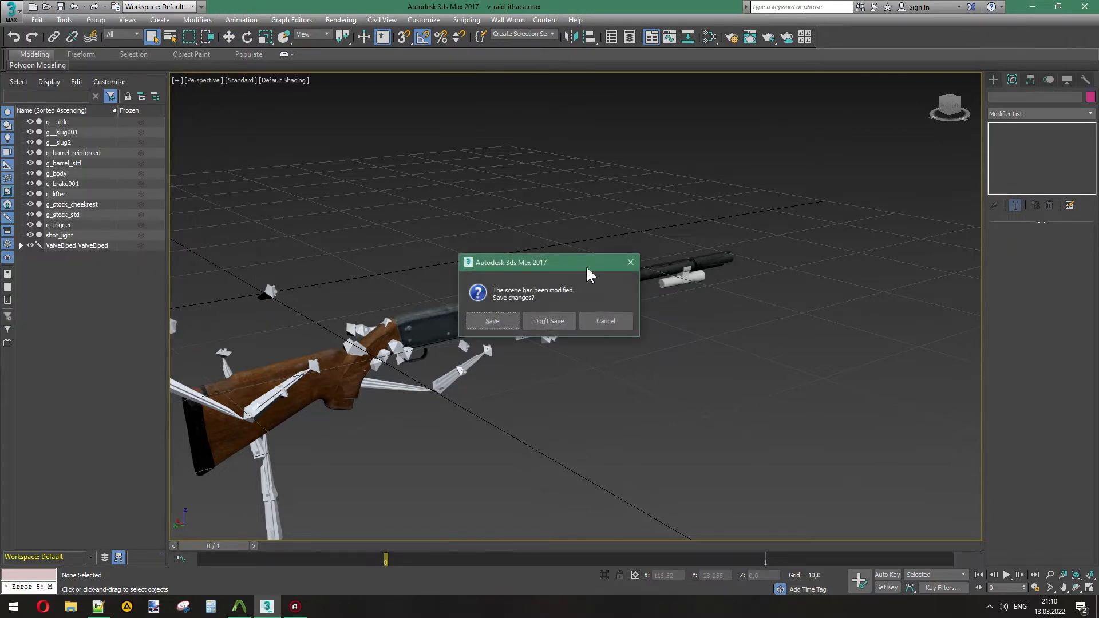
click(555, 320)
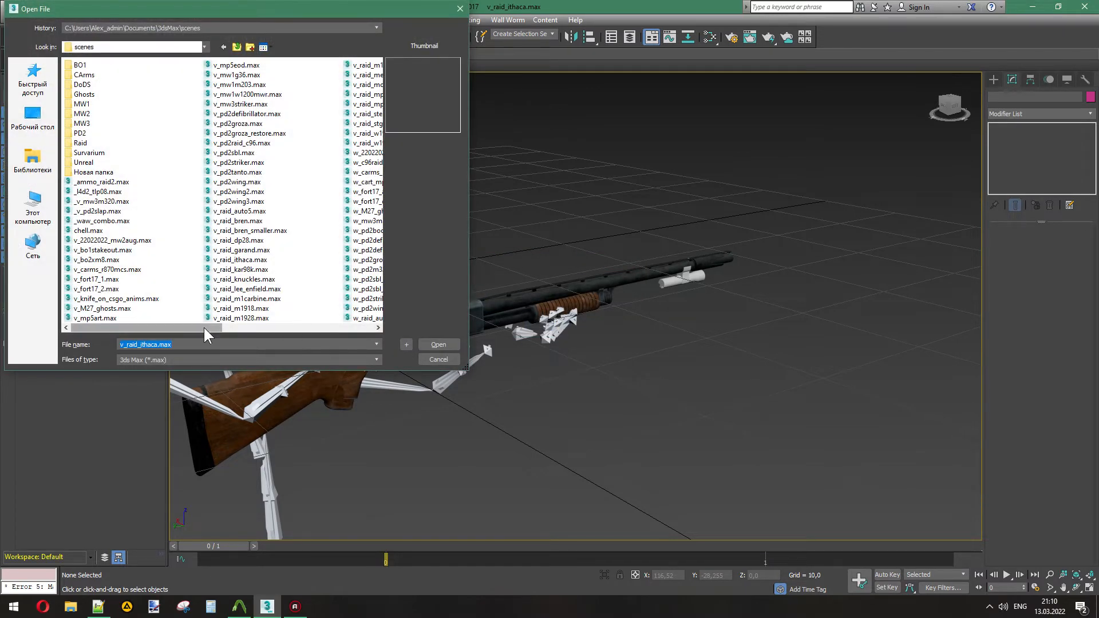
drag(205, 327, 330, 319)
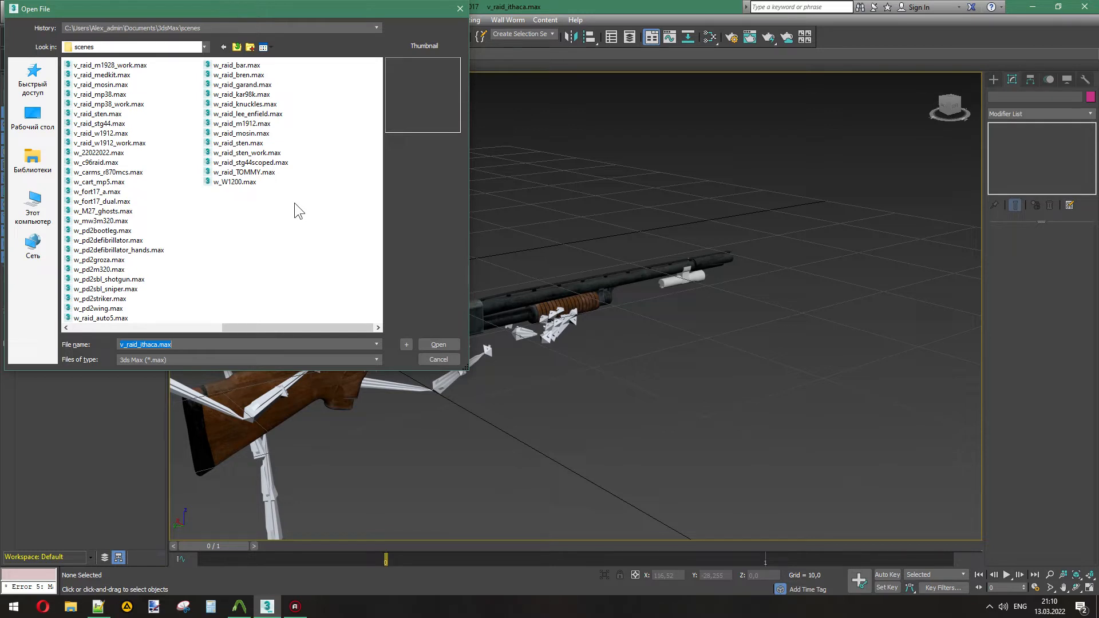
click(255, 124)
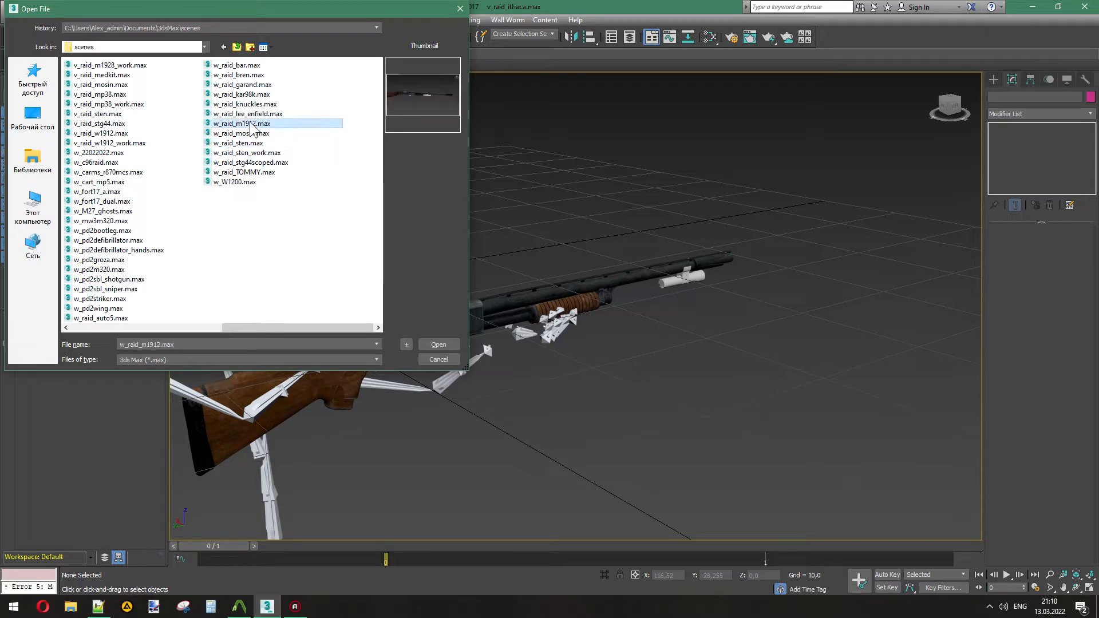
click(436, 344)
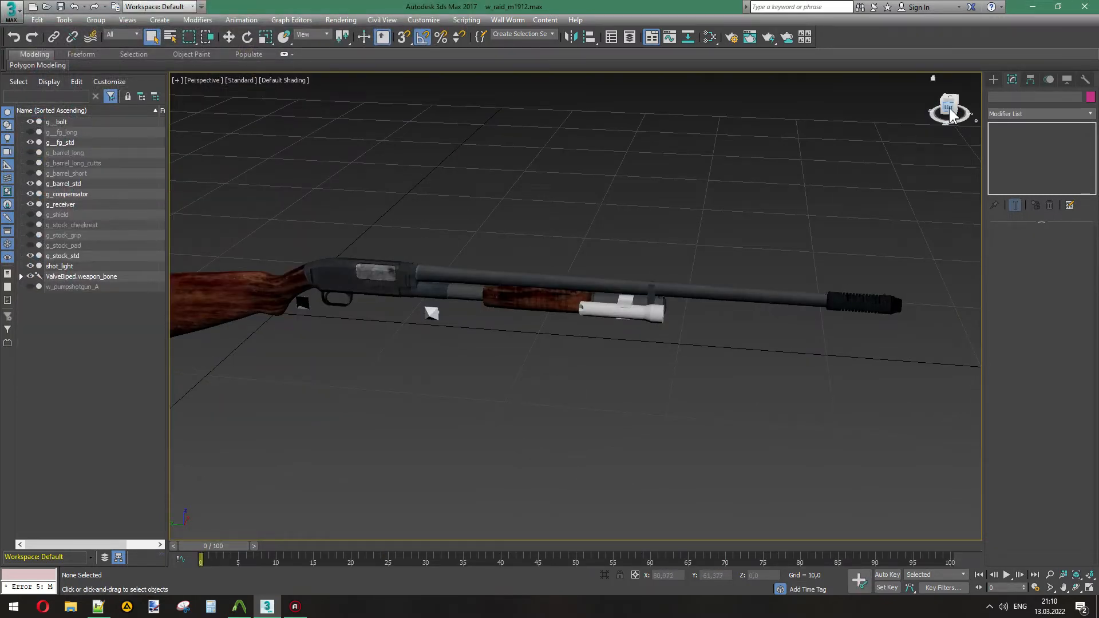
Step: Delete all the old shotgun parts from g__bolt through g_stock_std, including the hidden ones
drag(949, 110, 708, 165)
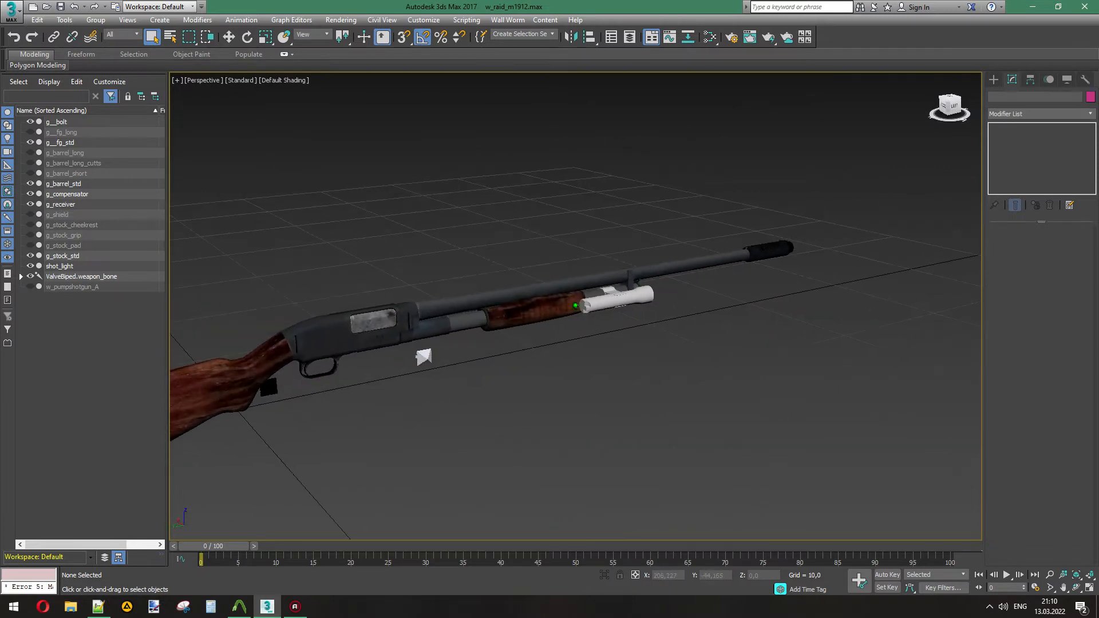
middle_drag(395, 203, 511, 206)
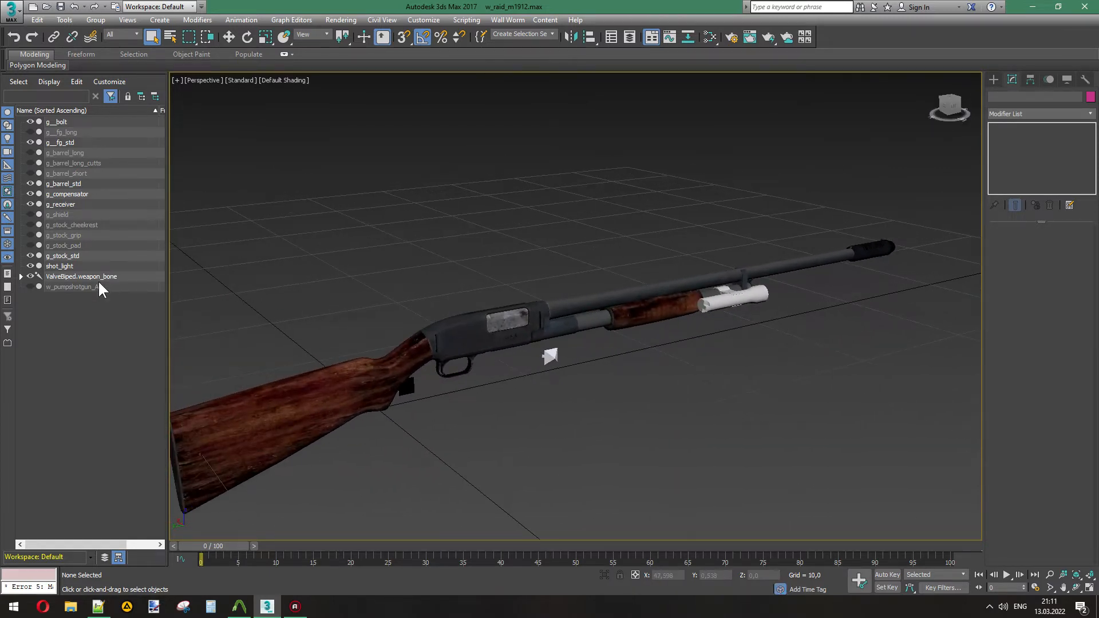
click(72, 256)
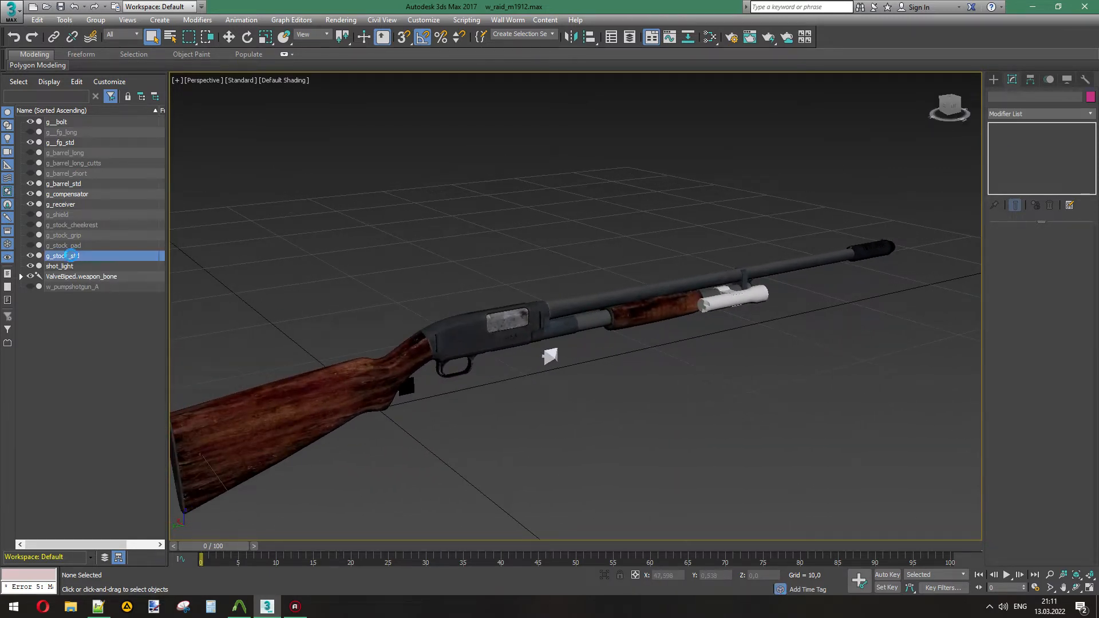
shift+click(54, 122)
key(Delete)
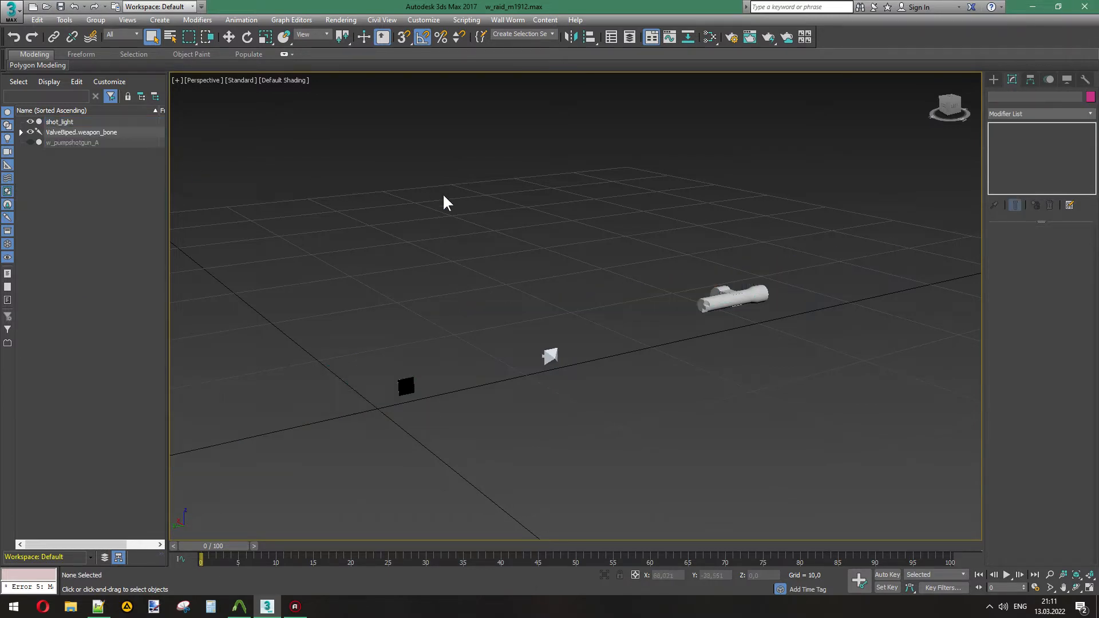
Step: Delete the shot_light flashlight and unhide all remaining objects, including the w_pumpshotgun_A reference mesh
right_click(483, 162)
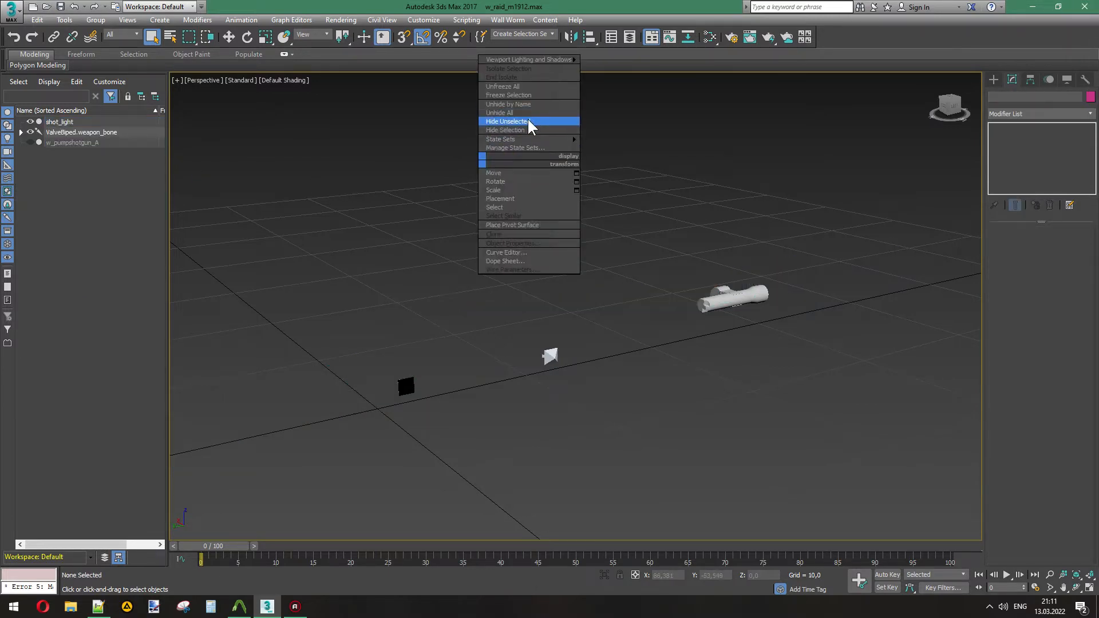
click(743, 296)
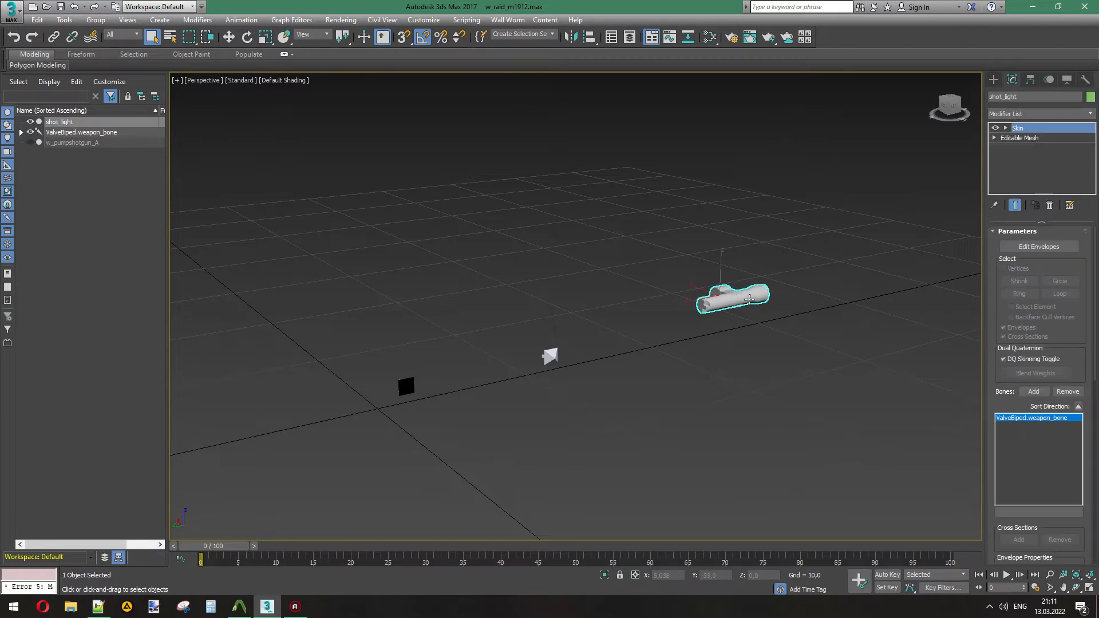
key(Delete)
right_click(689, 172)
click(685, 190)
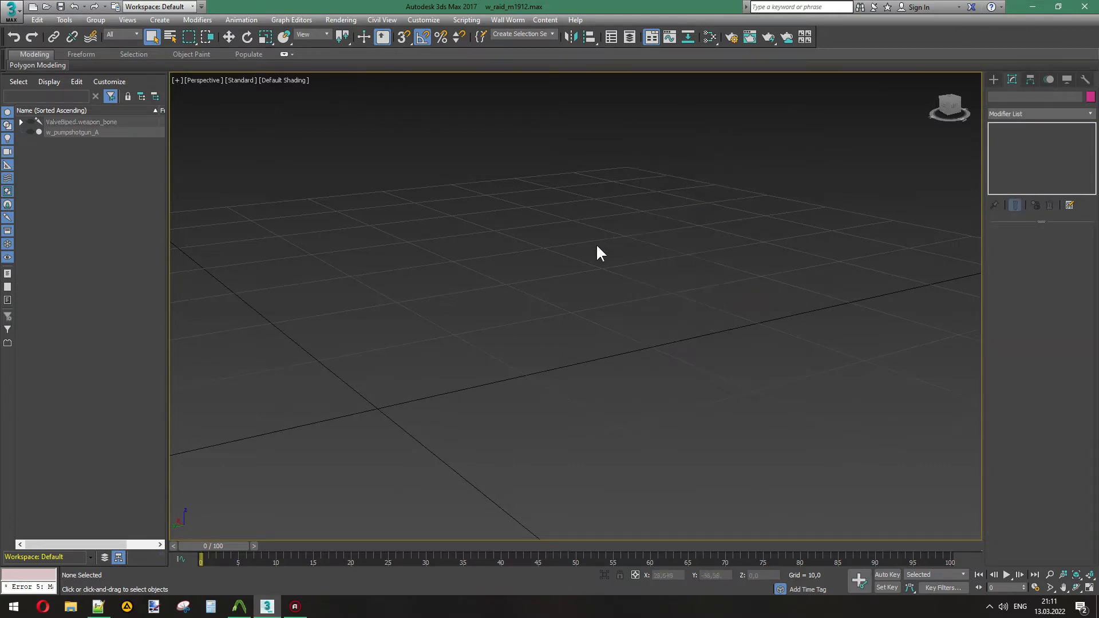
right_click(579, 181)
click(579, 183)
Step: Save the scene under the new name w_raid_ithaca.max in the scenes folder
click(10, 9)
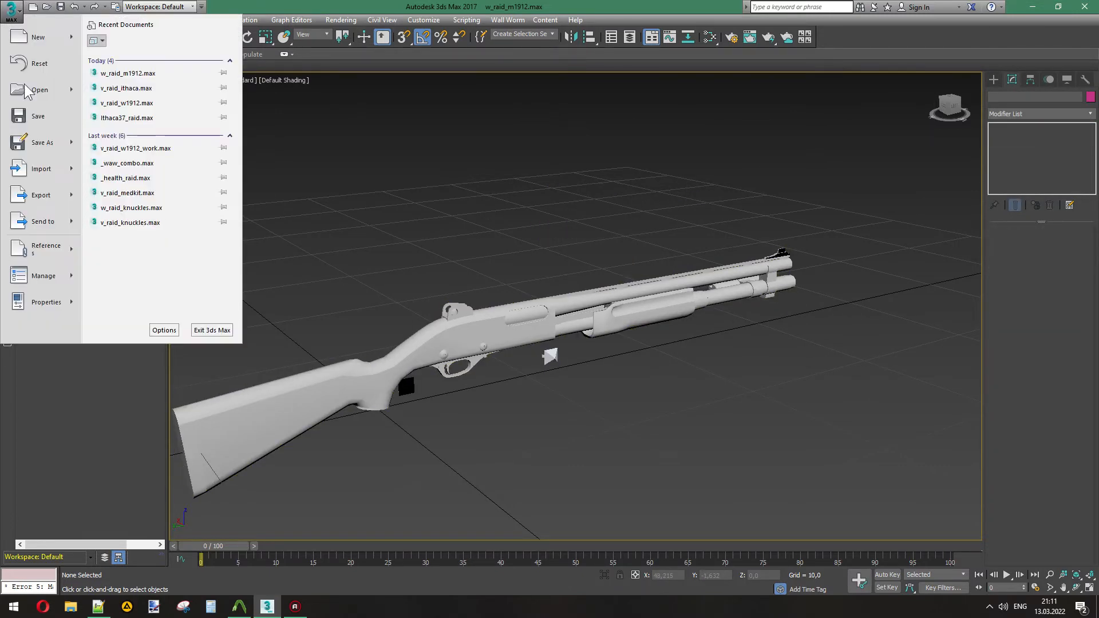
click(41, 141)
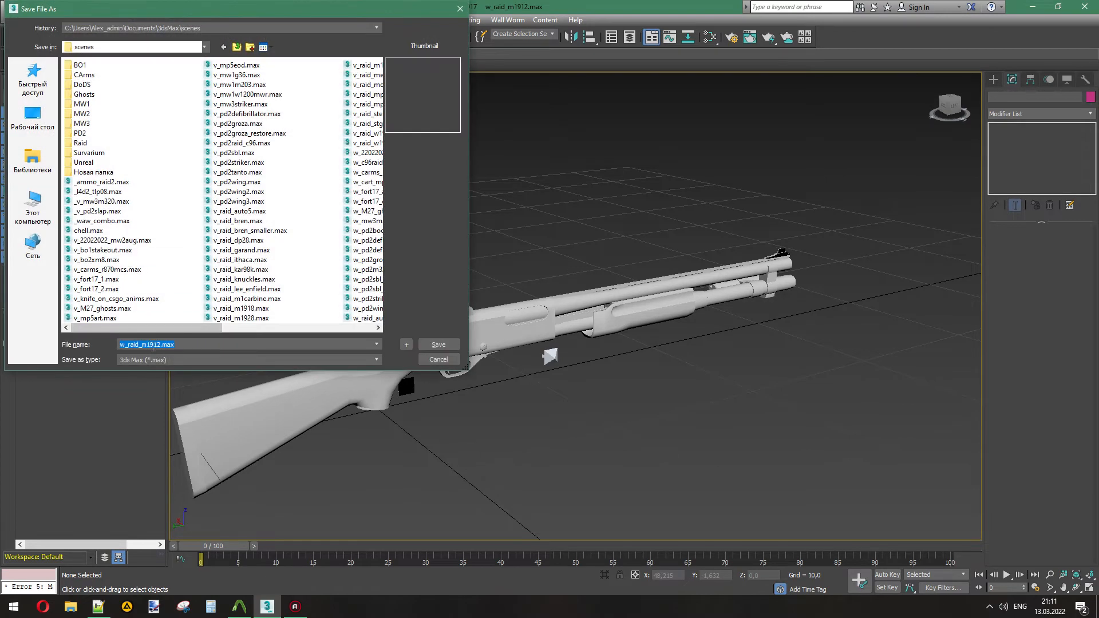
text(ithaca)
key(Return)
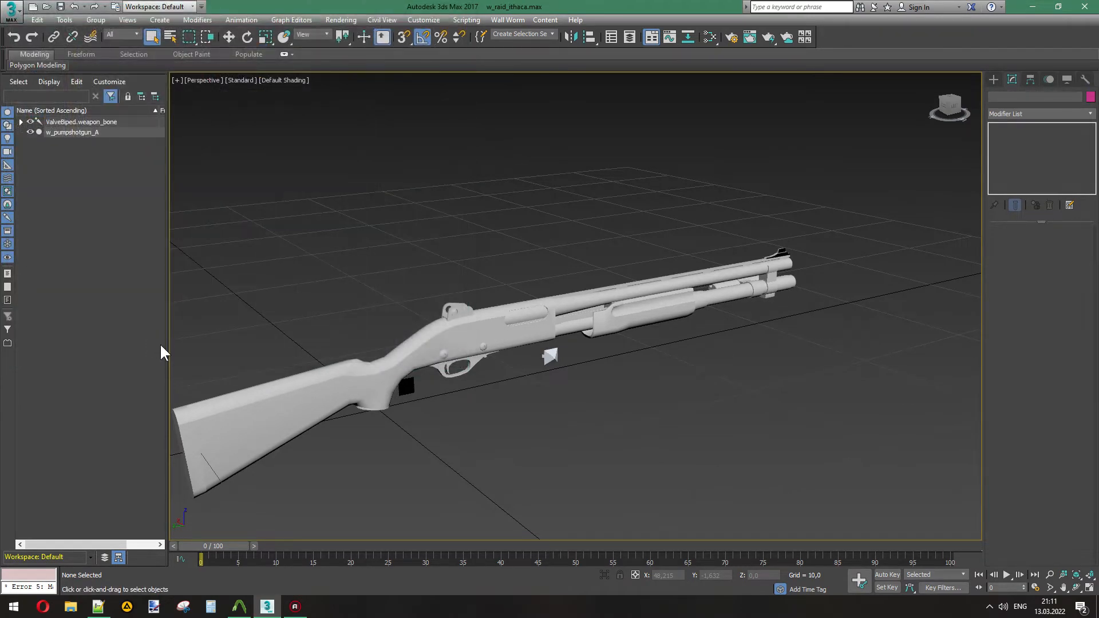
Step: Merge the gun parts g__slide through g_trigger and the shot_light flashlight from v_raid_ithaca.max into the scene
middle_drag(414, 236, 461, 236)
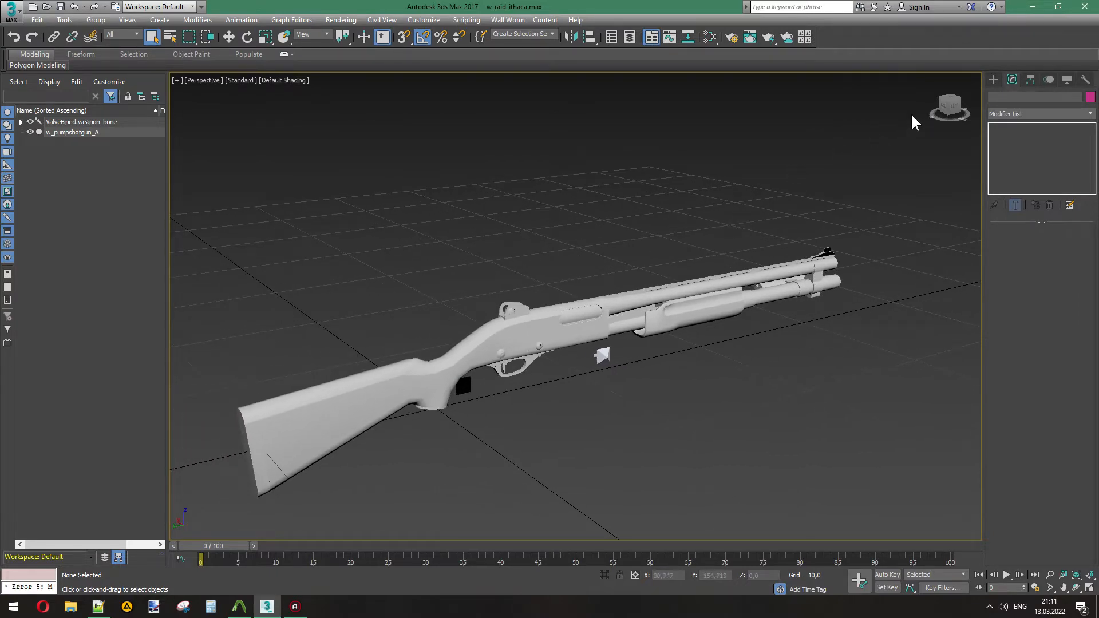
mouse_move(949, 107)
mouse_down()
mouse_move(954, 116)
mouse_move(939, 91)
mouse_move(861, 93)
mouse_move(939, 118)
mouse_move(985, 108)
mouse_up()
click(5, 8)
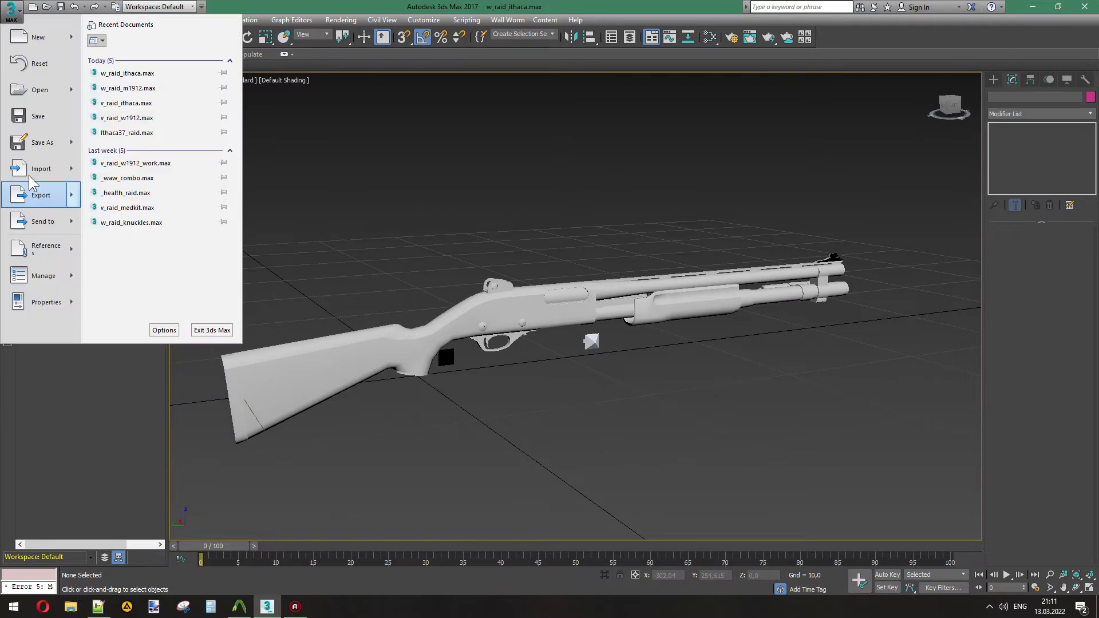
mouse_move(57, 168)
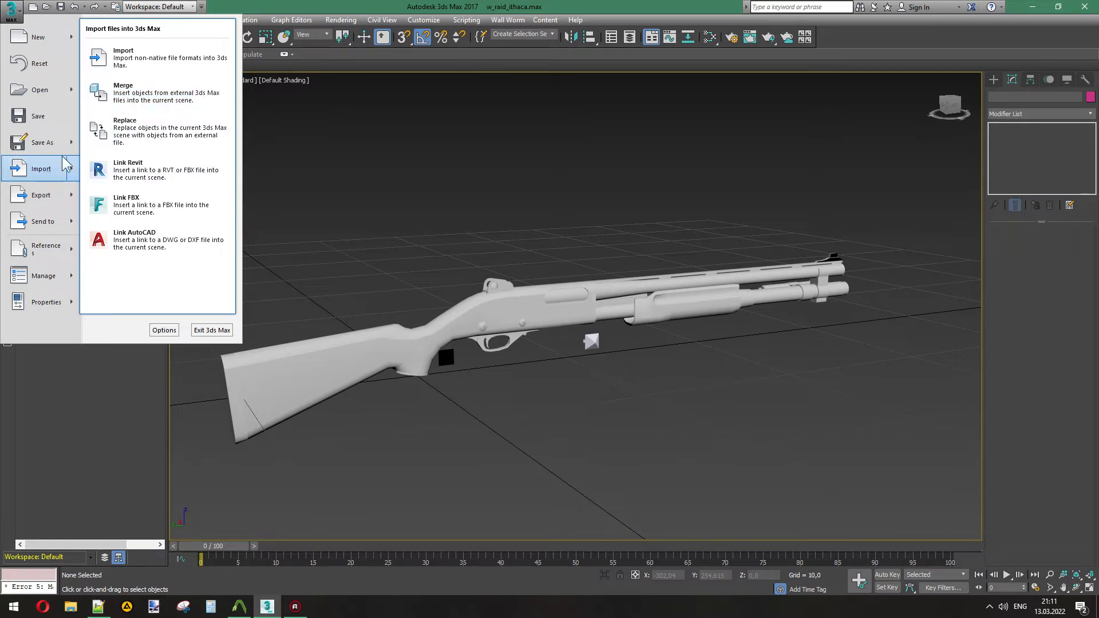
click(131, 93)
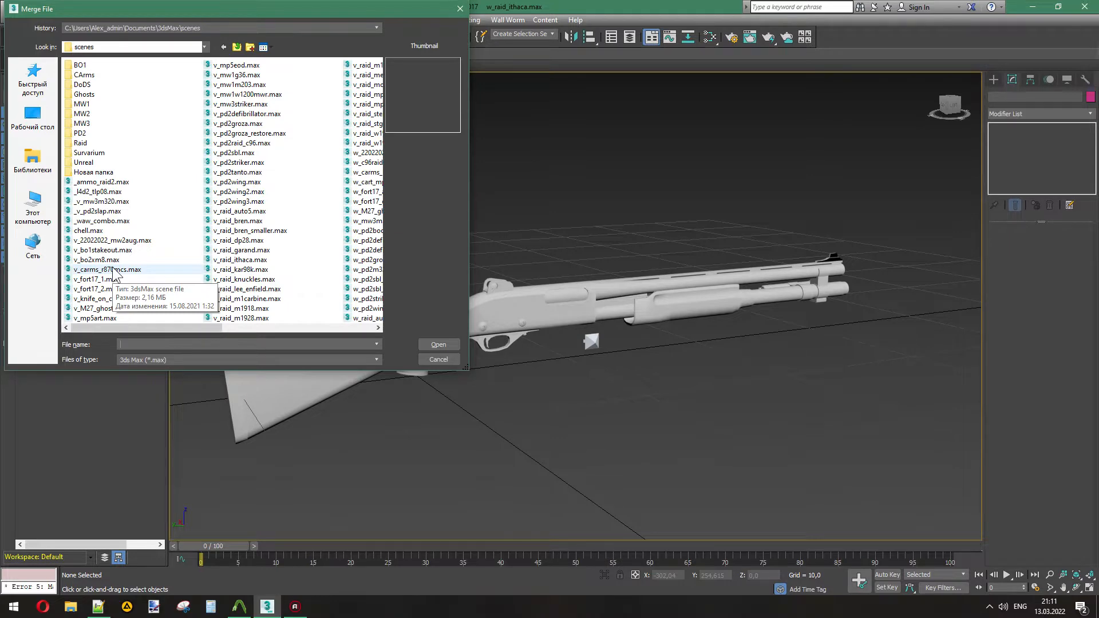
click(241, 260)
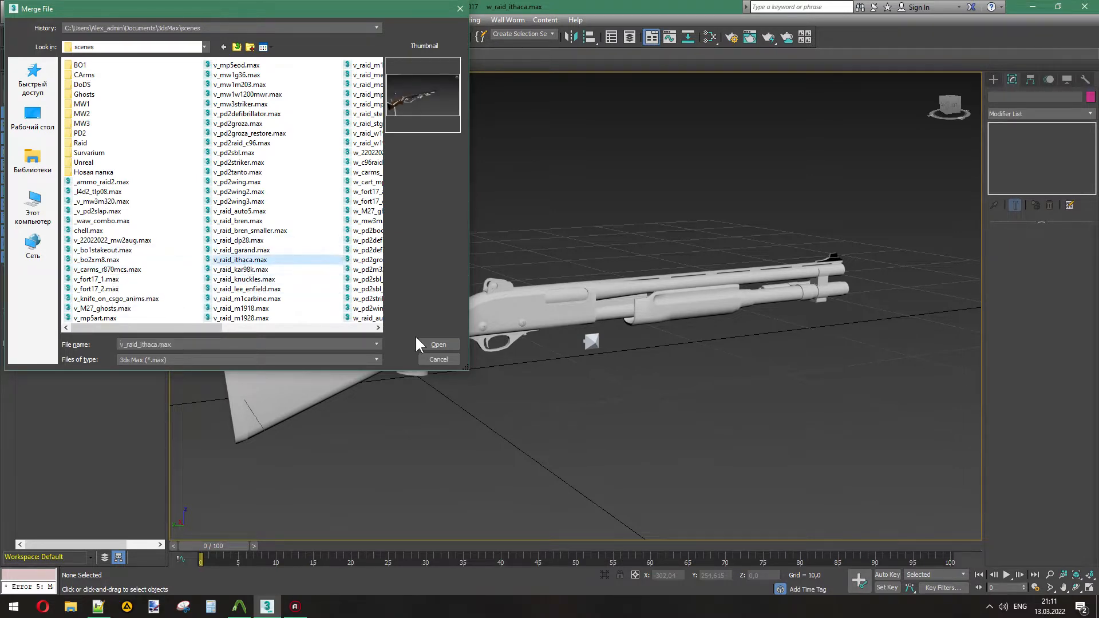
click(436, 344)
click(461, 200)
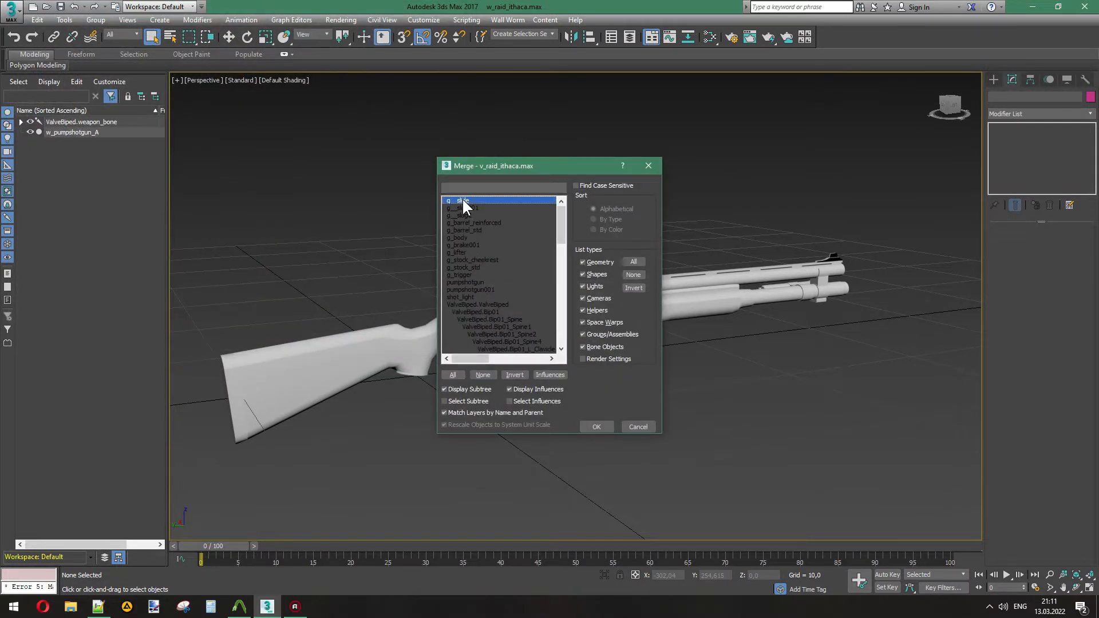
shift+click(464, 275)
ctrl+click(461, 296)
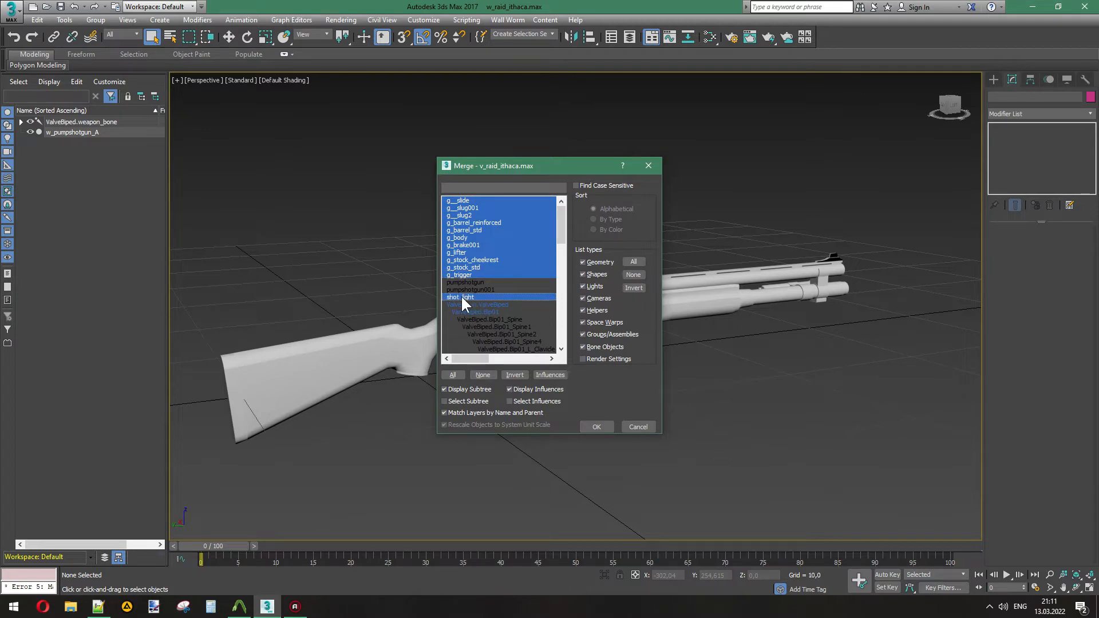
click(594, 427)
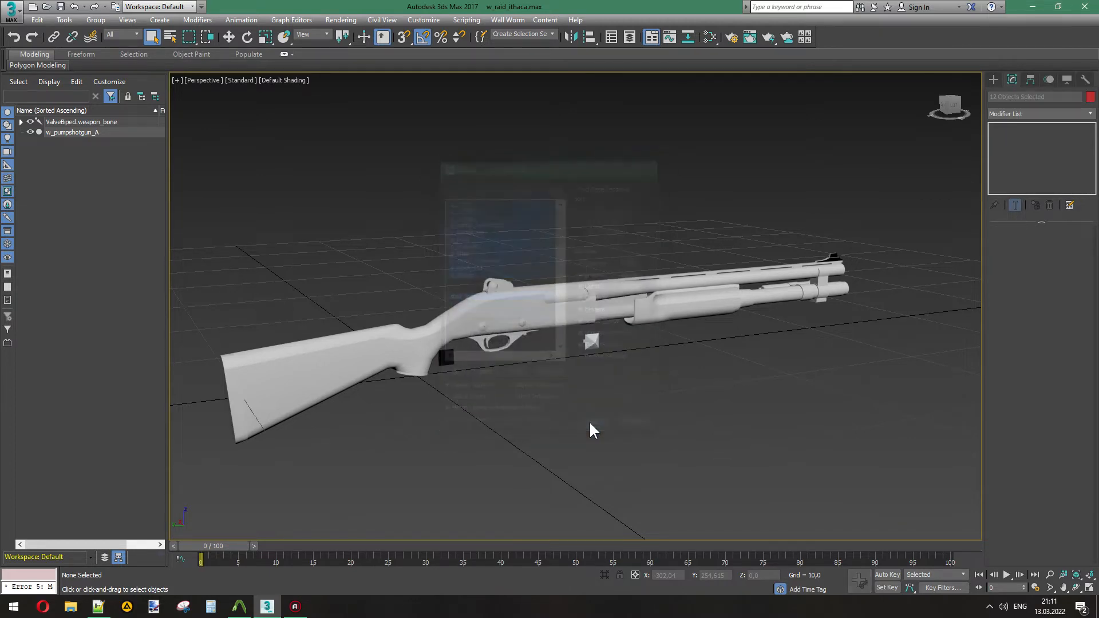
Step: Compare the size and position of the merged Ithaca shotgun with the white w_pumpshotgun_A reference mesh
middle_drag(624, 432, 624, 352)
scroll(633, 372, down, 3)
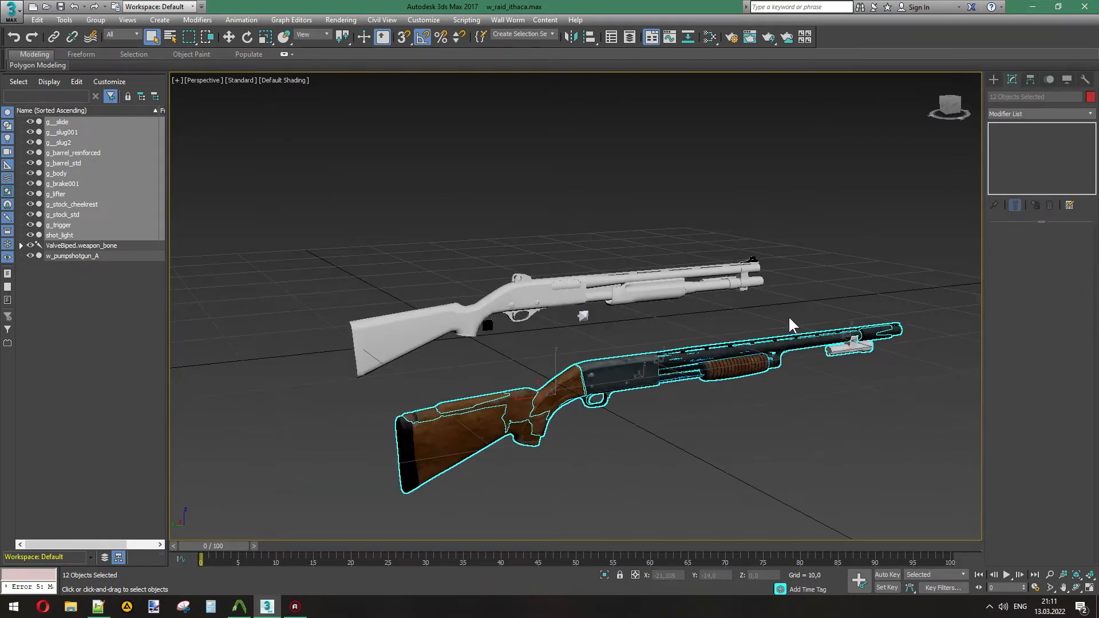
drag(950, 105, 974, 112)
alt+middle_drag(772, 430, 718, 446)
mouse_move(947, 117)
mouse_down()
mouse_move(884, 100)
mouse_move(944, 104)
mouse_up()
click(944, 105)
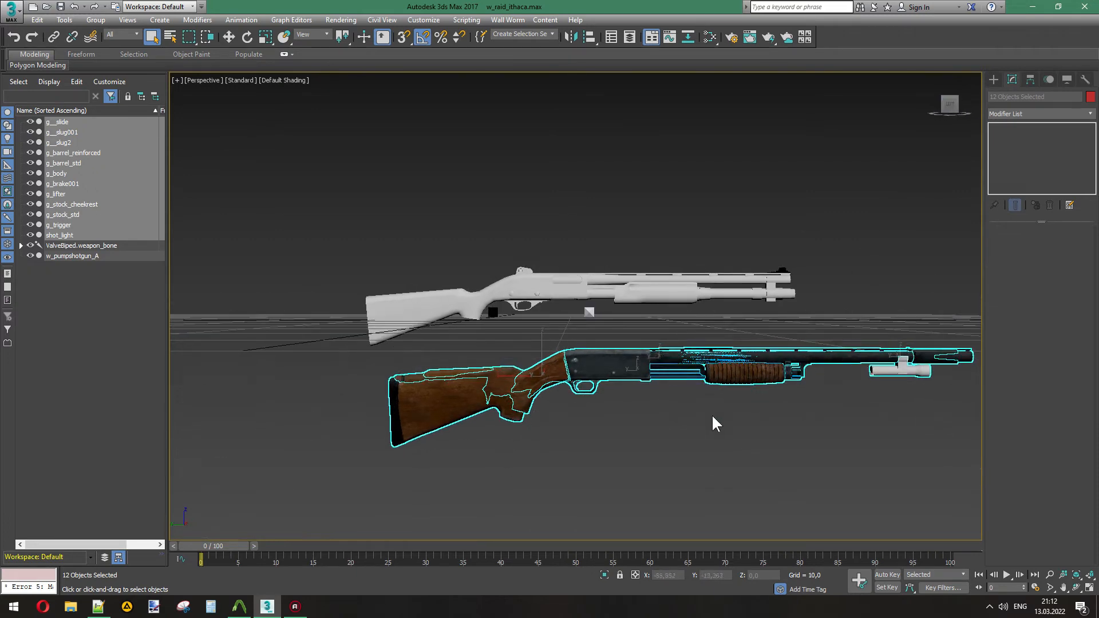
click(652, 407)
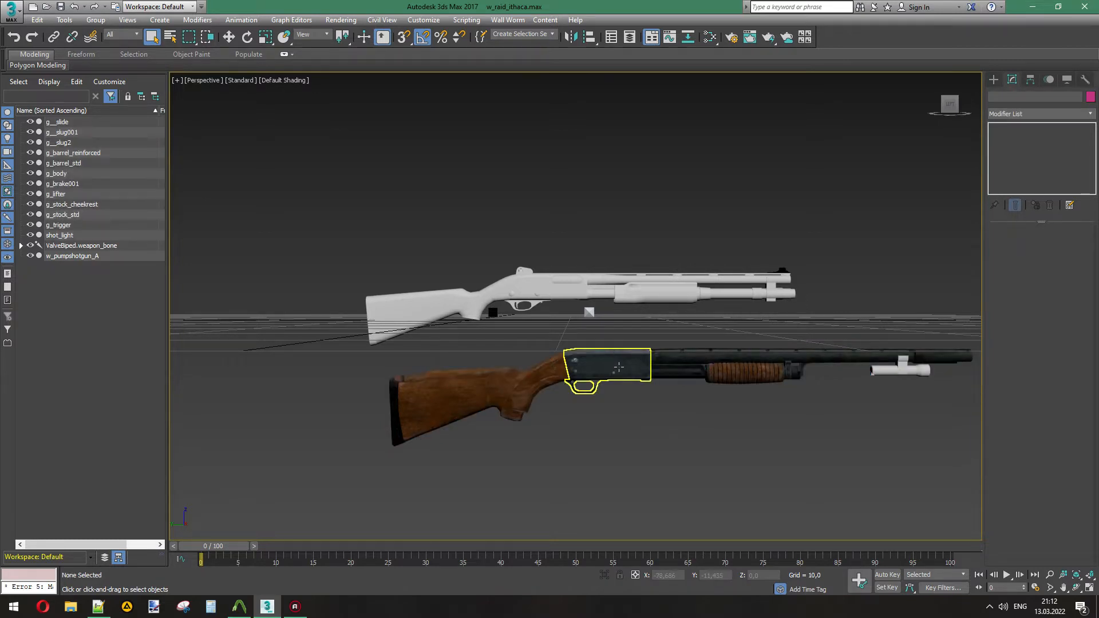
drag(944, 115, 914, 196)
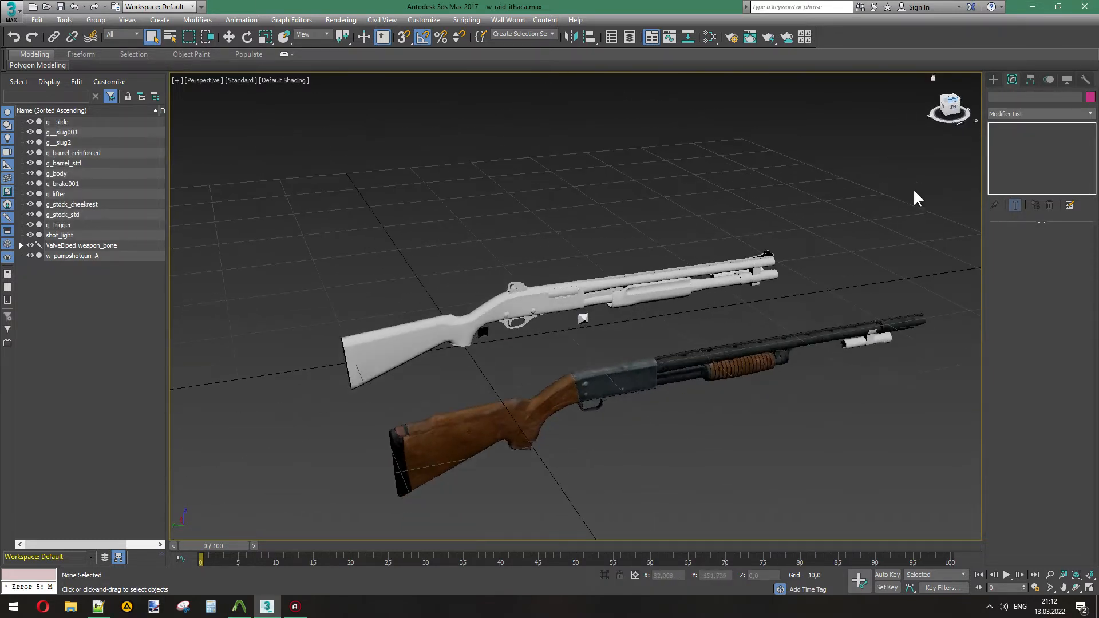
scroll(741, 372, up, 5)
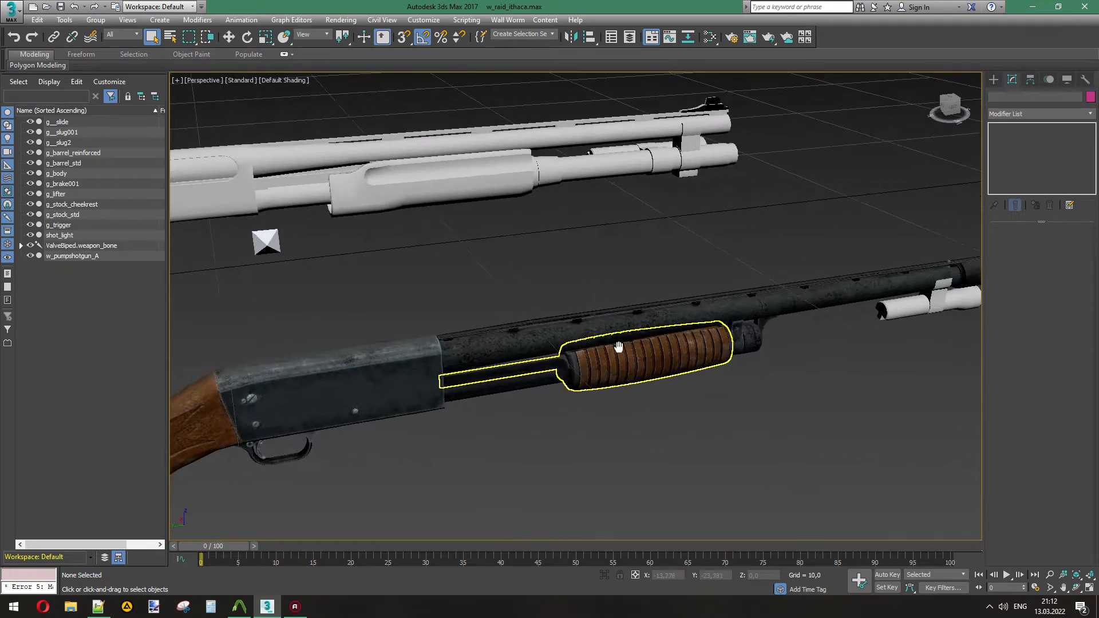
Step: Check the merged shotgun's individual parts, including the slide, body, barrels, stock and flashlight
click(582, 351)
scroll(583, 350, down, 3)
middle_drag(585, 350, 668, 342)
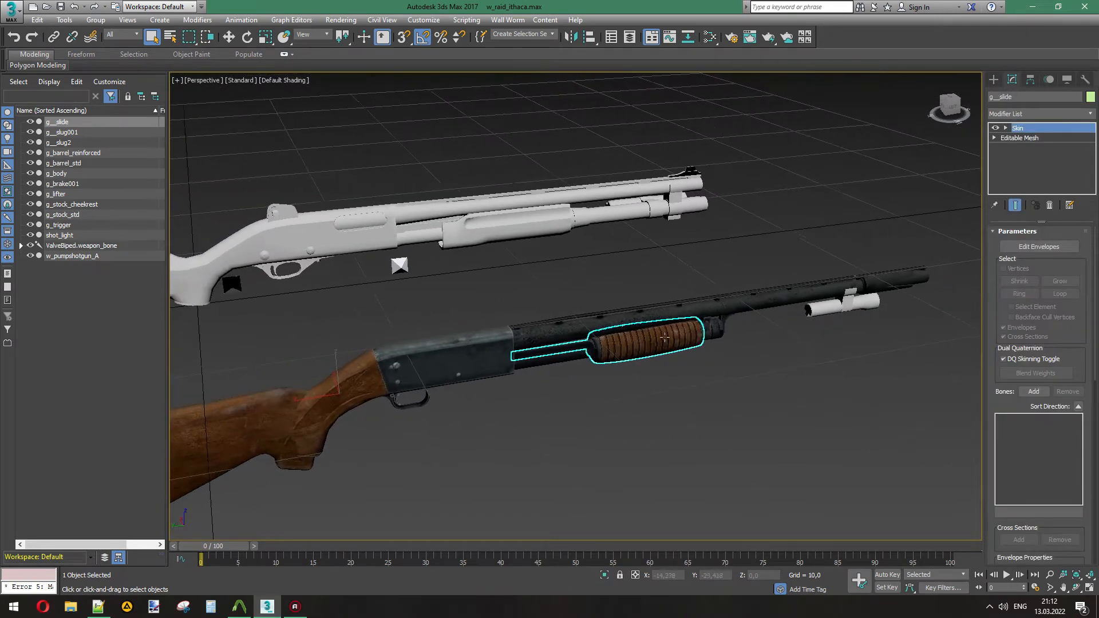
click(483, 352)
click(553, 335)
click(552, 335)
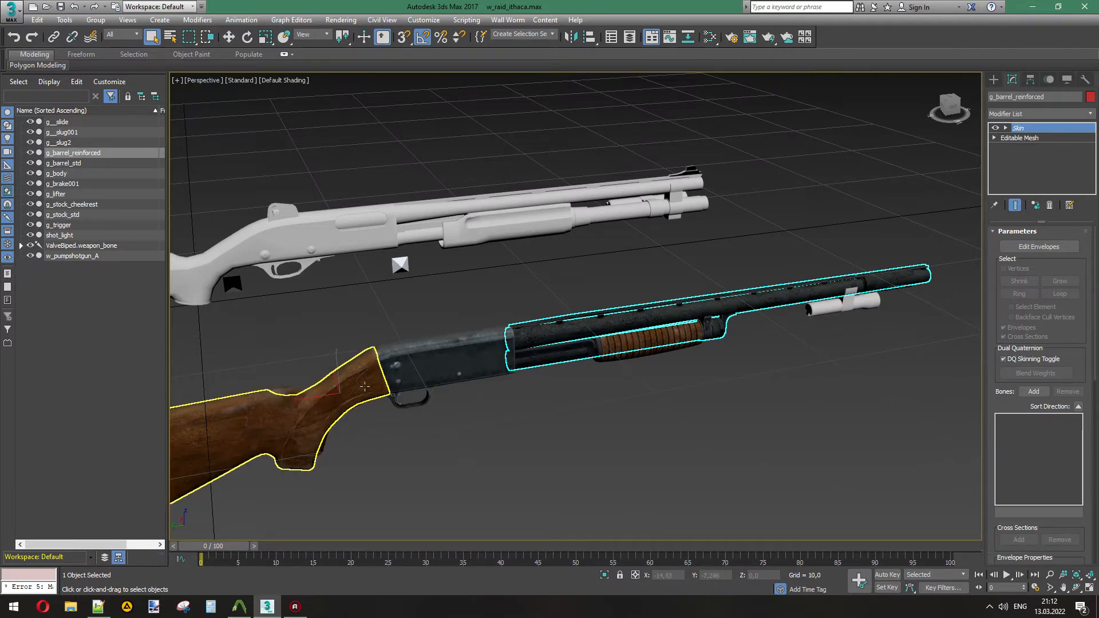
click(346, 380)
click(432, 371)
click(614, 353)
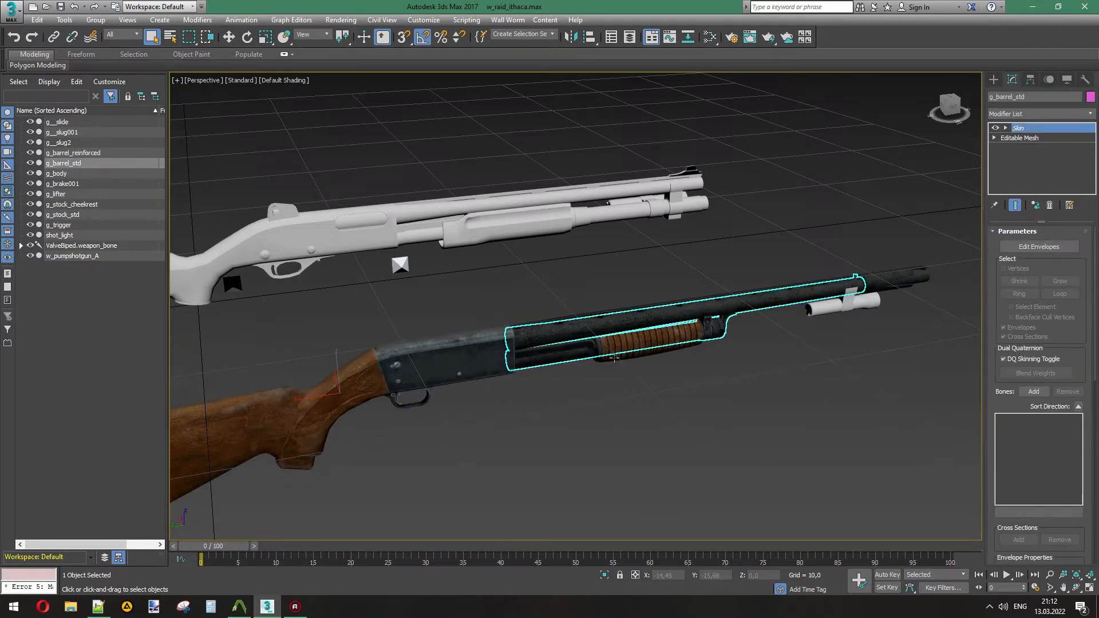
click(842, 306)
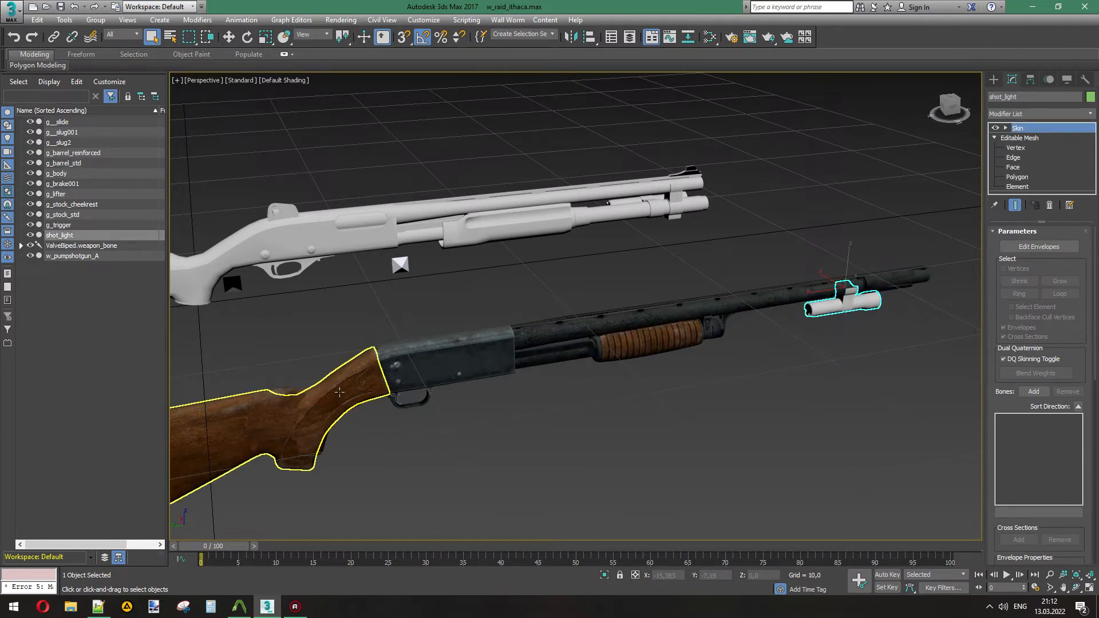
mouse_move(859, 386)
mouse_down()
mouse_move(400, 332)
mouse_move(397, 295)
mouse_up()
click(156, 310)
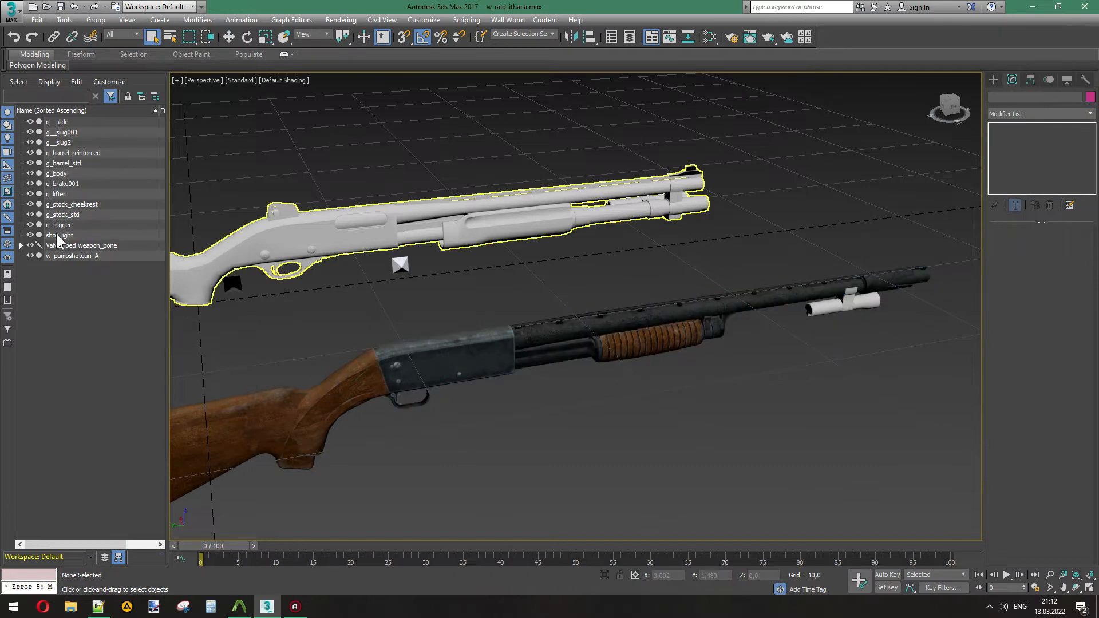
Step: Scale all merged shotgun parts, from g__slide through shot_light, to 40 percent
click(53, 235)
shift+click(60, 122)
right_click(462, 296)
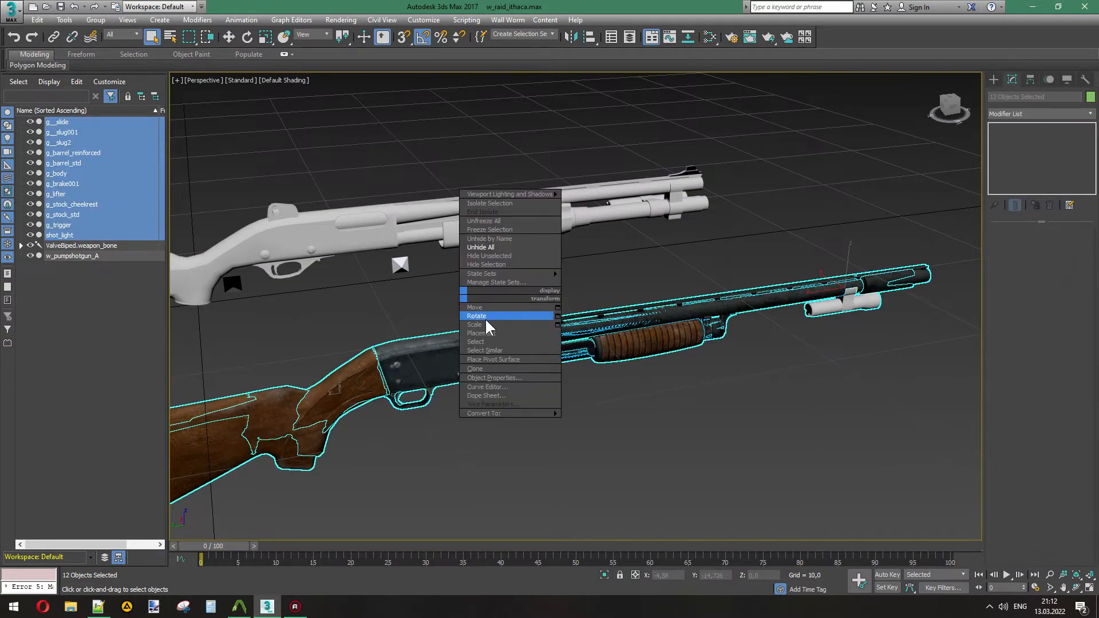
click(483, 315)
right_click(560, 317)
click(668, 576)
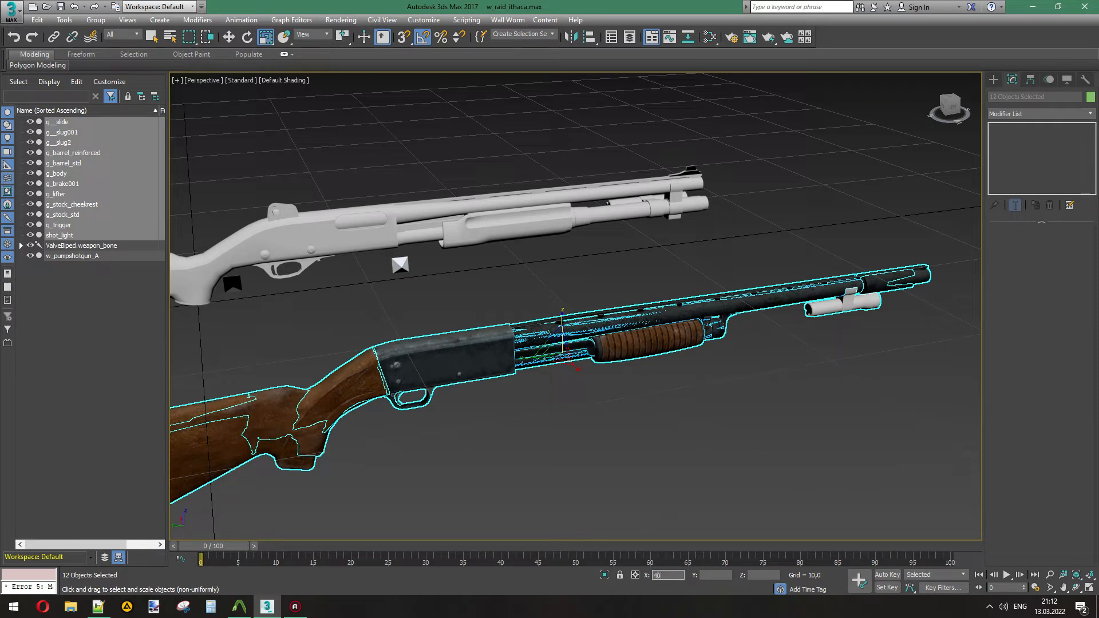
text(40)
key(Return)
key(Tab)
text(40)
key(Return)
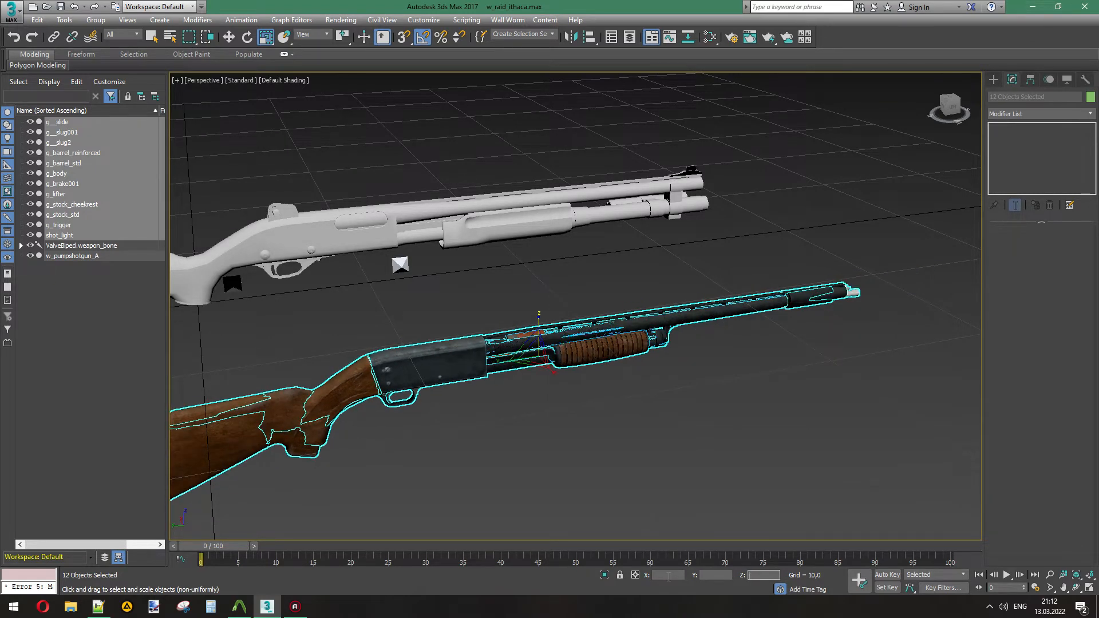
click(773, 416)
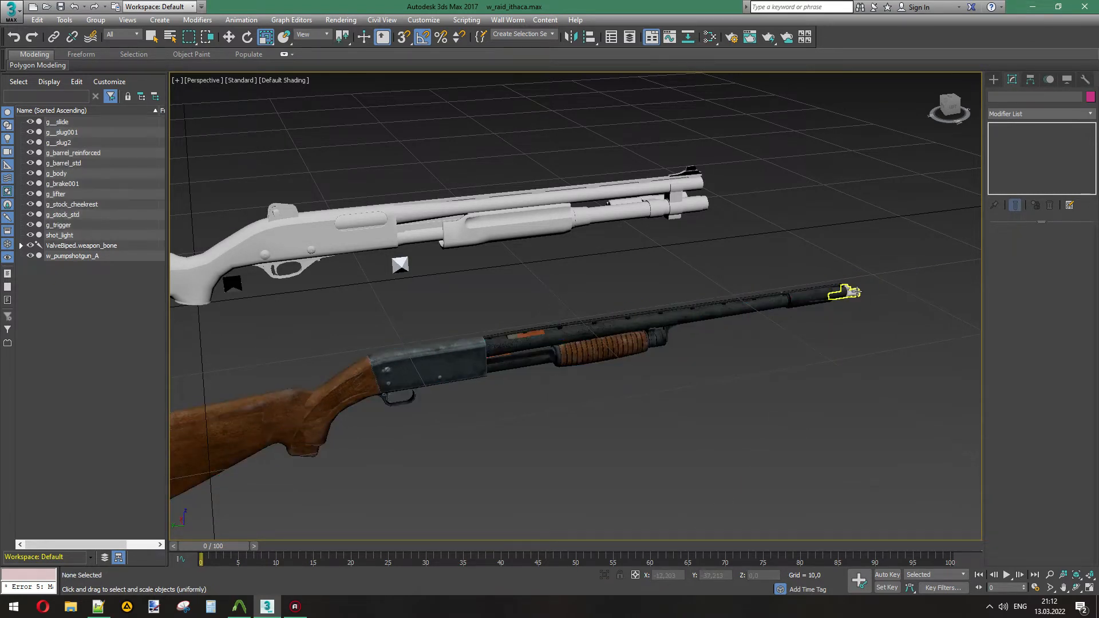
Step: Try scaling the shot_light flashlight at the muzzle to 100 percent, and undo the change
scroll(847, 293, up, 8)
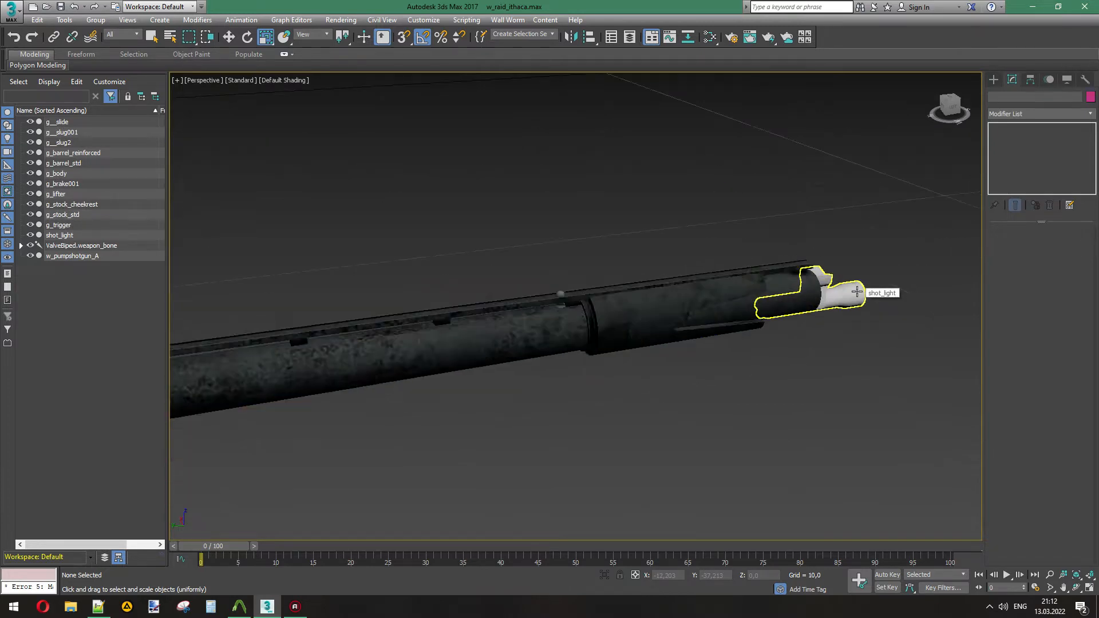
click(953, 107)
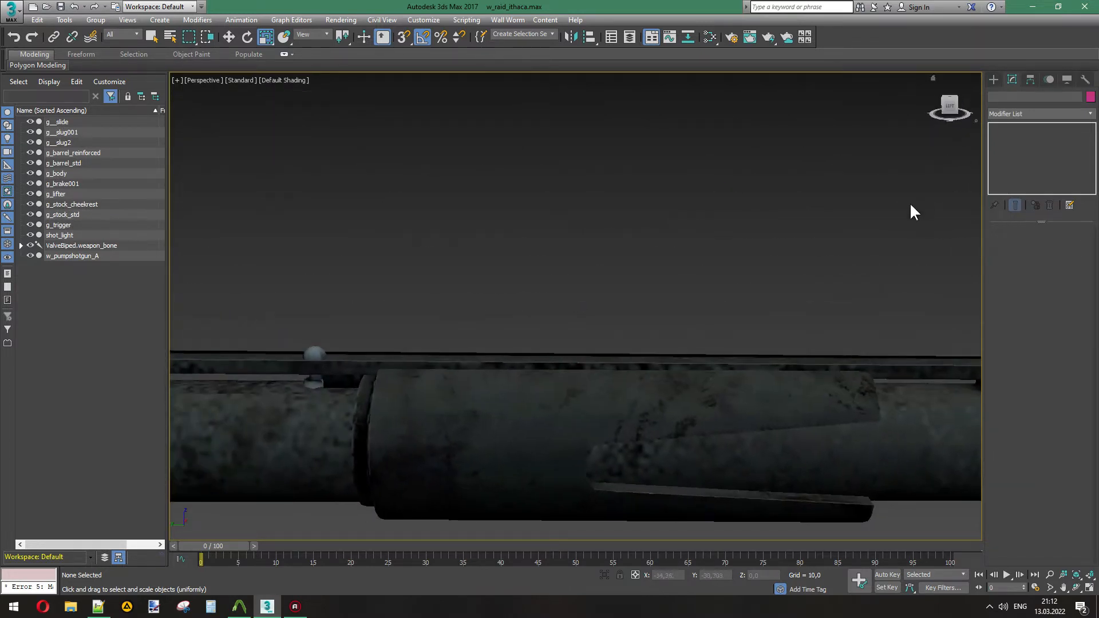
middle_drag(910, 204, 327, 130)
click(522, 362)
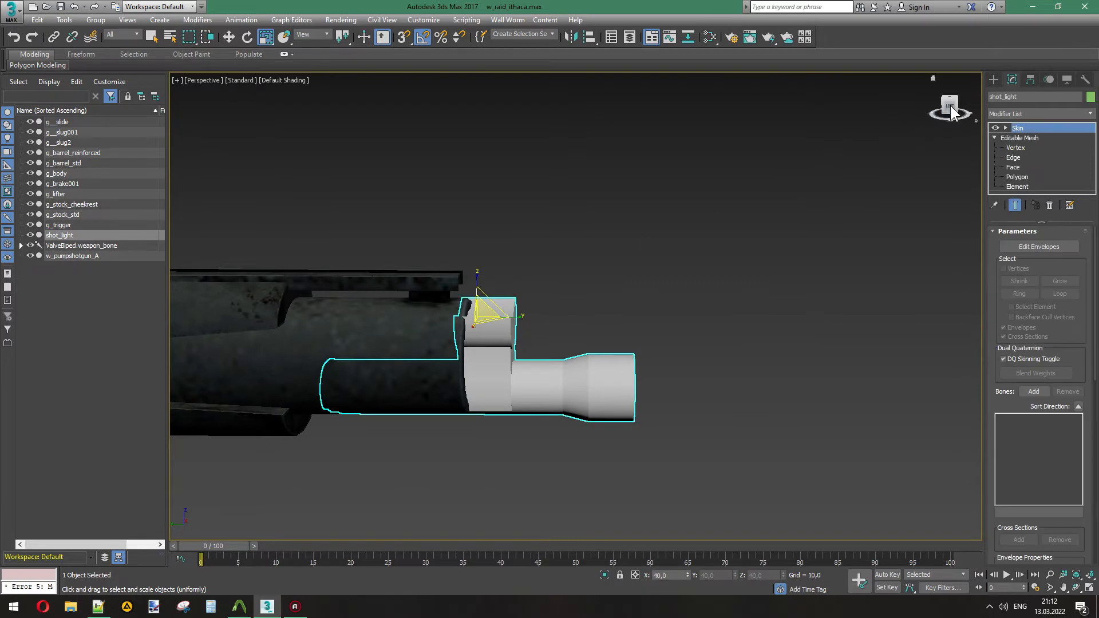
drag(950, 106, 900, 146)
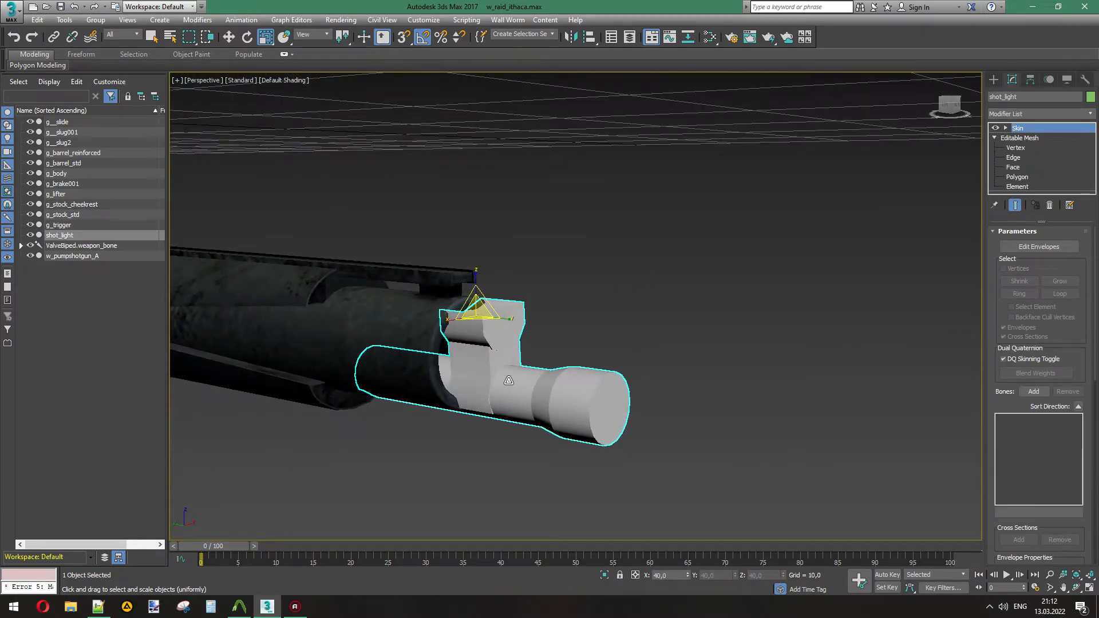
scroll(598, 304, down, 6)
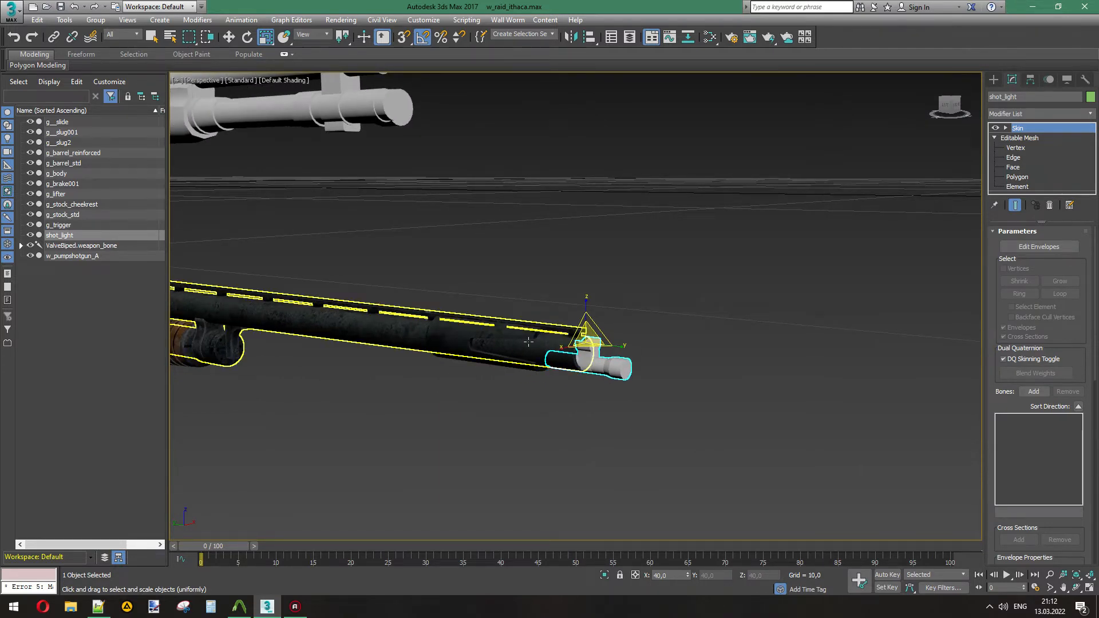
right_click(608, 414)
click(634, 445)
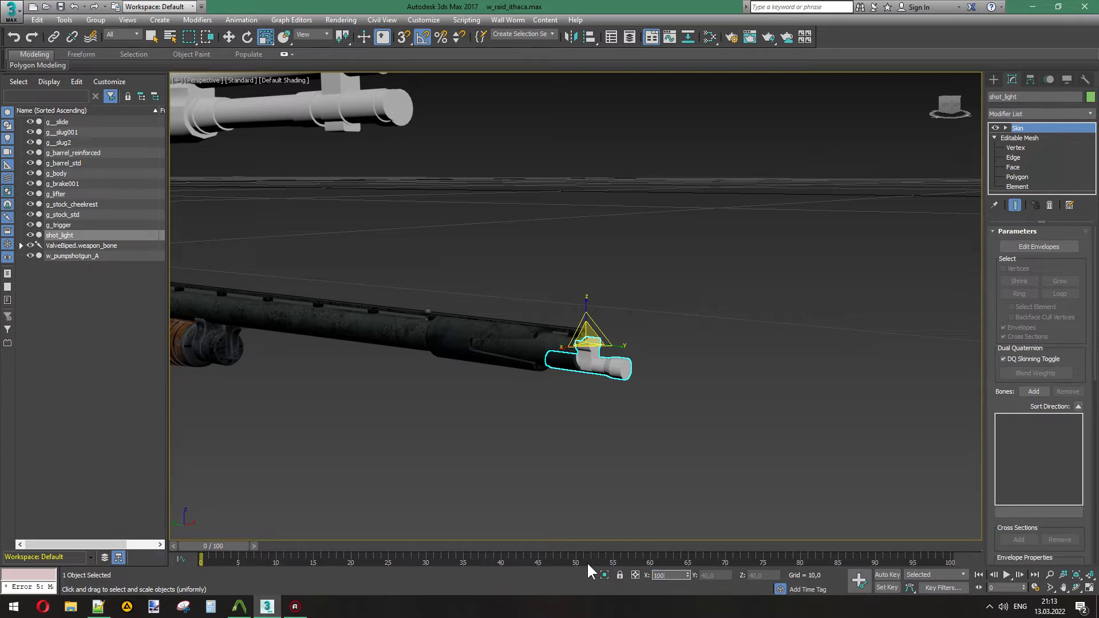
key(Return)
click(595, 472)
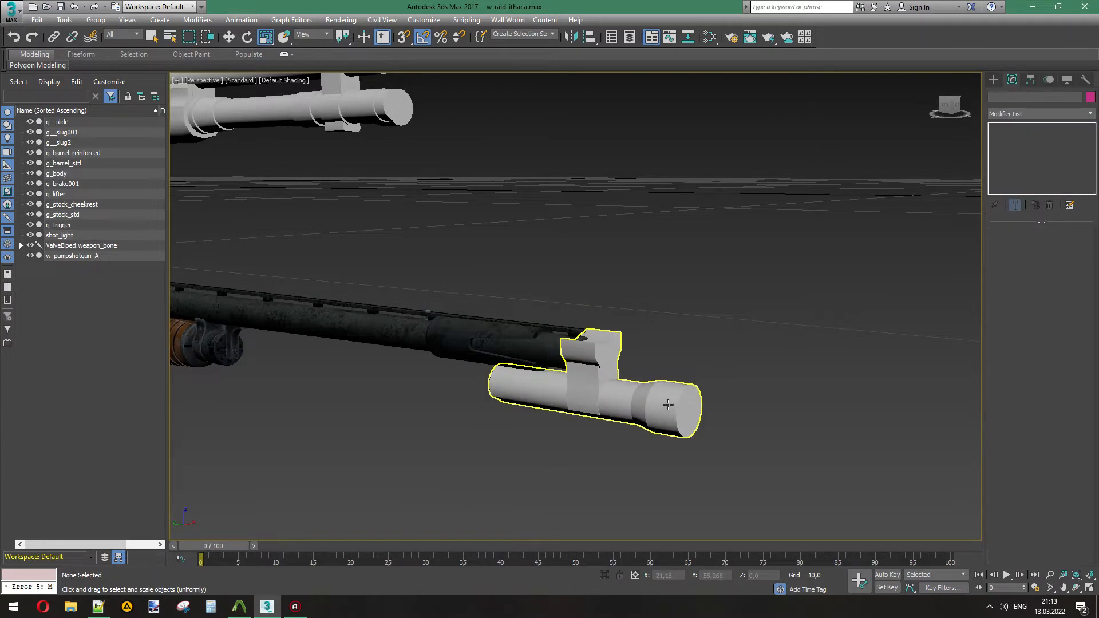
scroll(579, 397, down, 3)
key(ctrl+z)
key(ctrl+z)
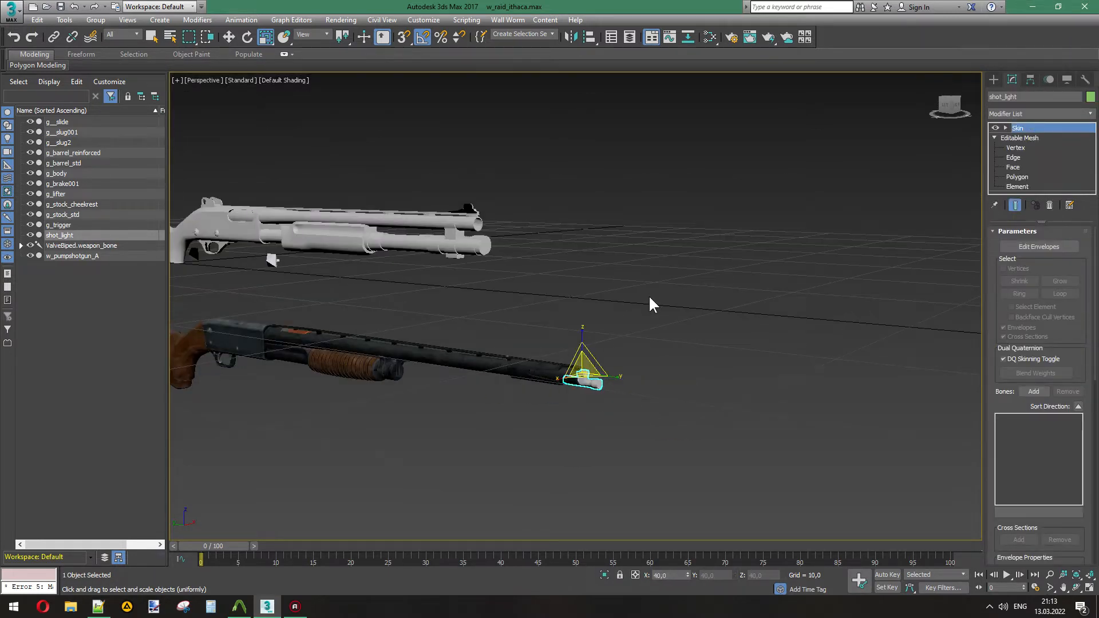
Step: Inspect the shell, barrel and receiver area of the scaled shotgun for misplaced parts
scroll(292, 327, up, 5)
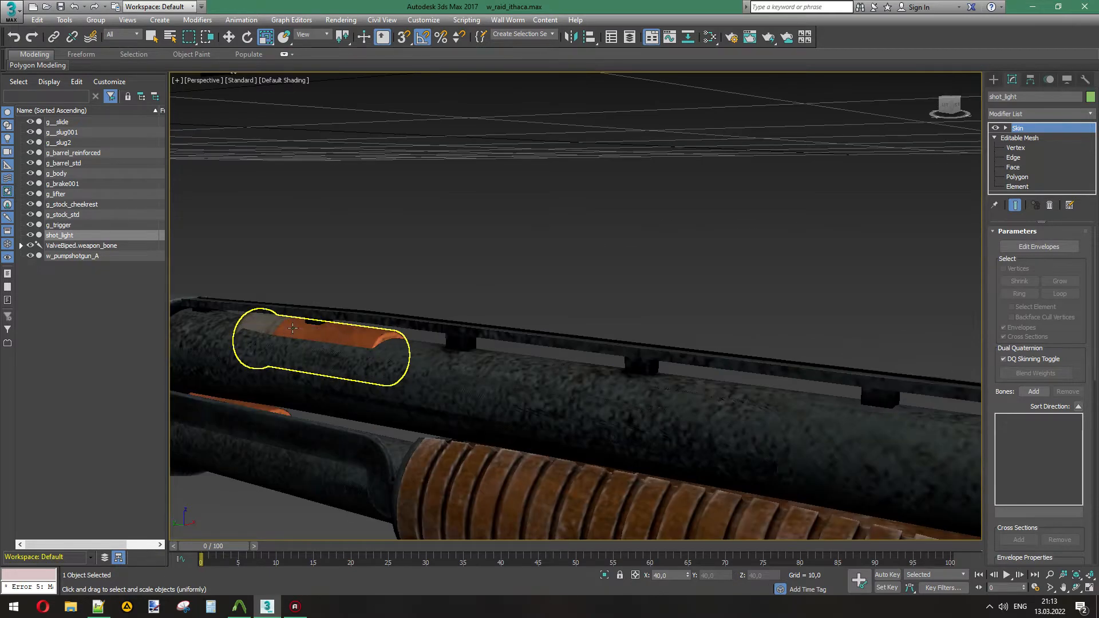
middle_drag(292, 328, 610, 292)
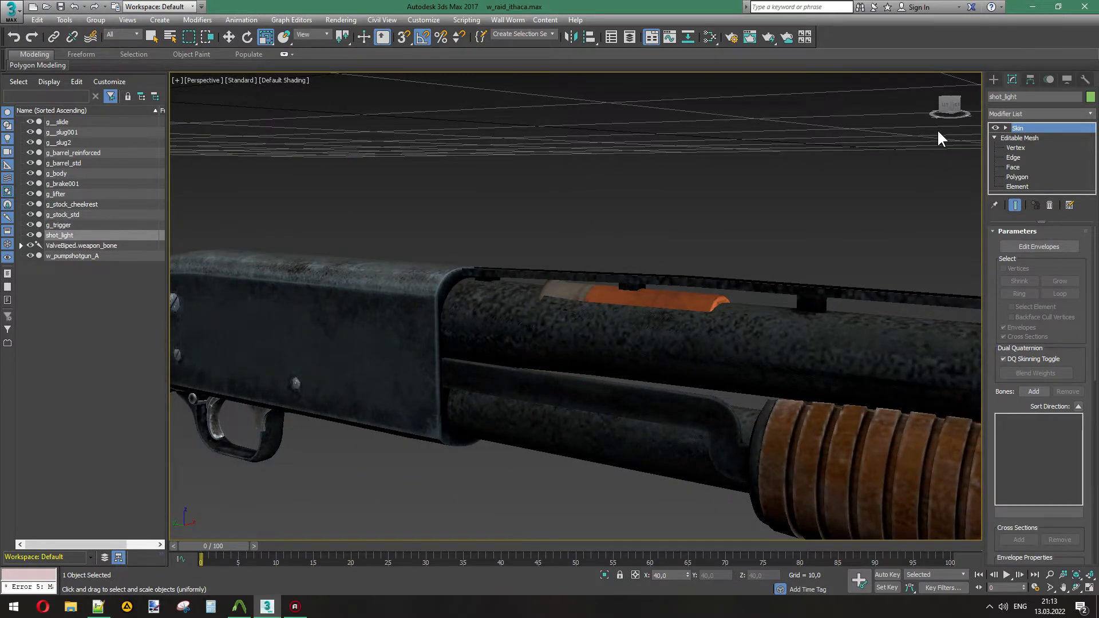
mouse_move(948, 106)
mouse_down()
mouse_move(952, 129)
mouse_move(956, 111)
mouse_up()
scroll(421, 263, down, 8)
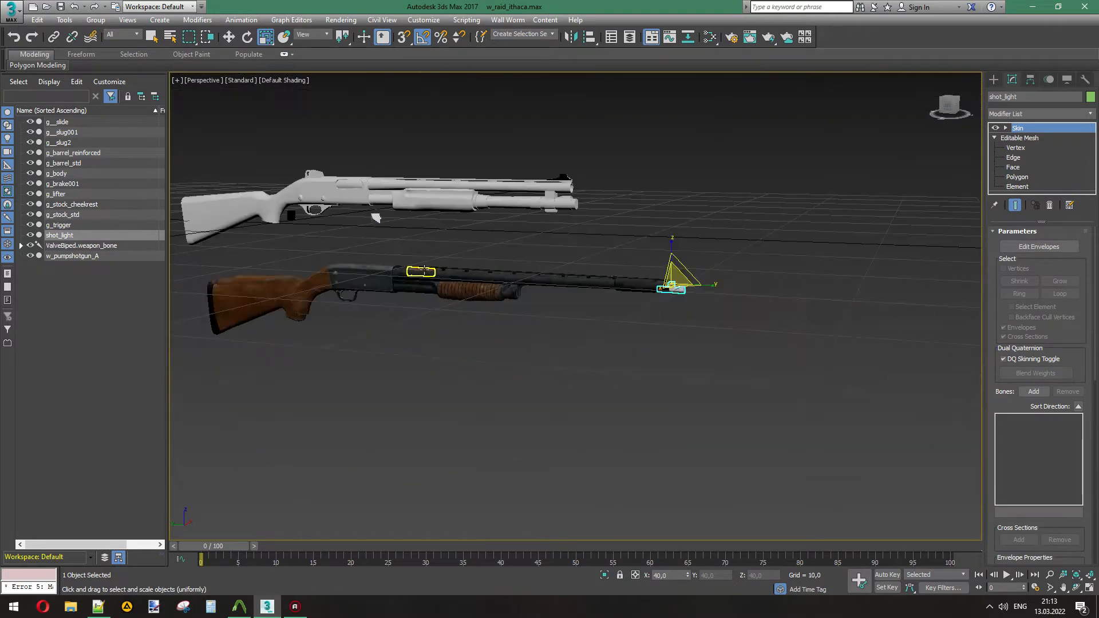